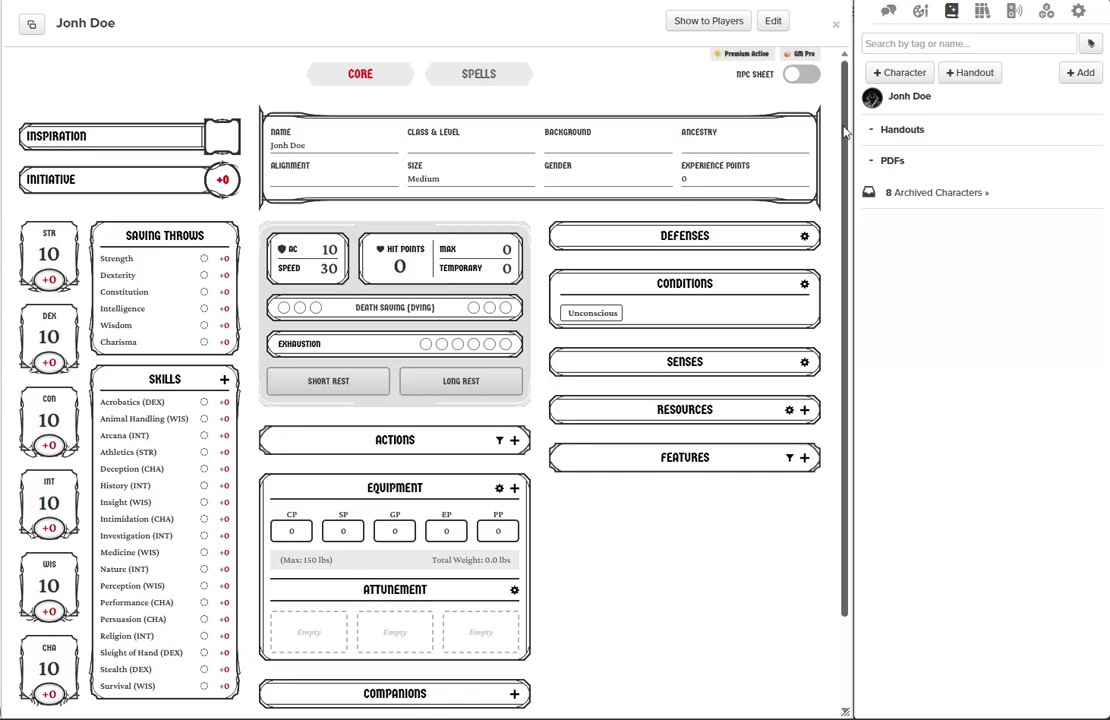
Search the Compendium for Wizard.
{"action": "left_click", "coordinate": [982, 14]}
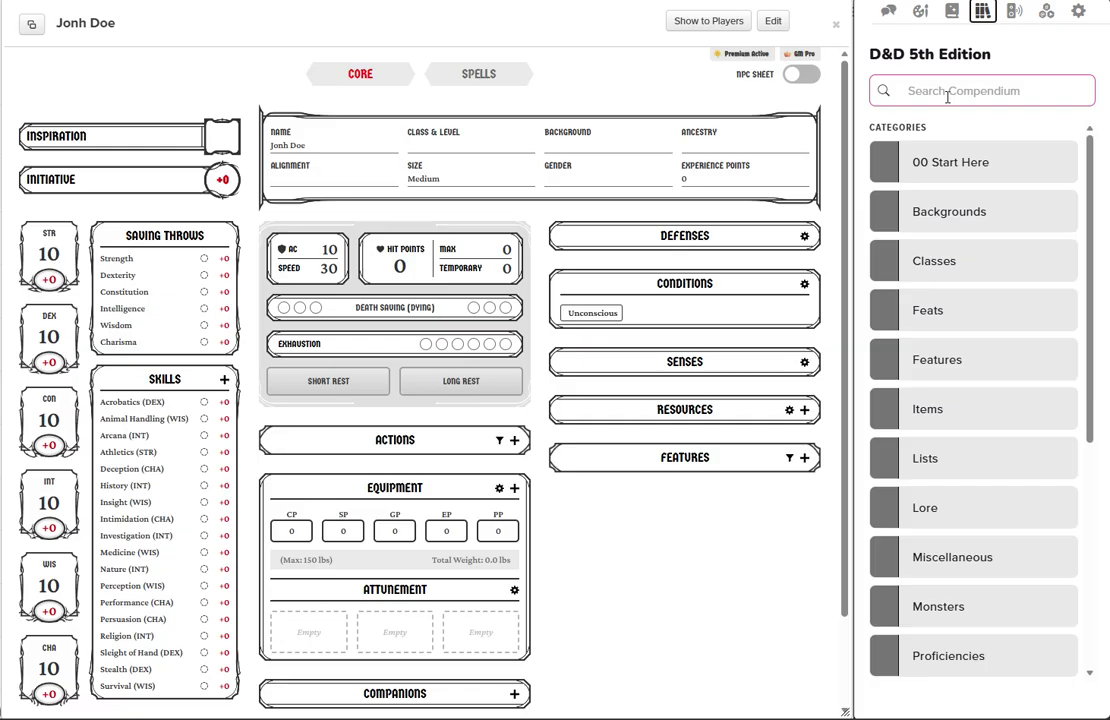
{"action": "left_click", "coordinate": [947, 96]}
{"action": "type", "text": "Wizard"}
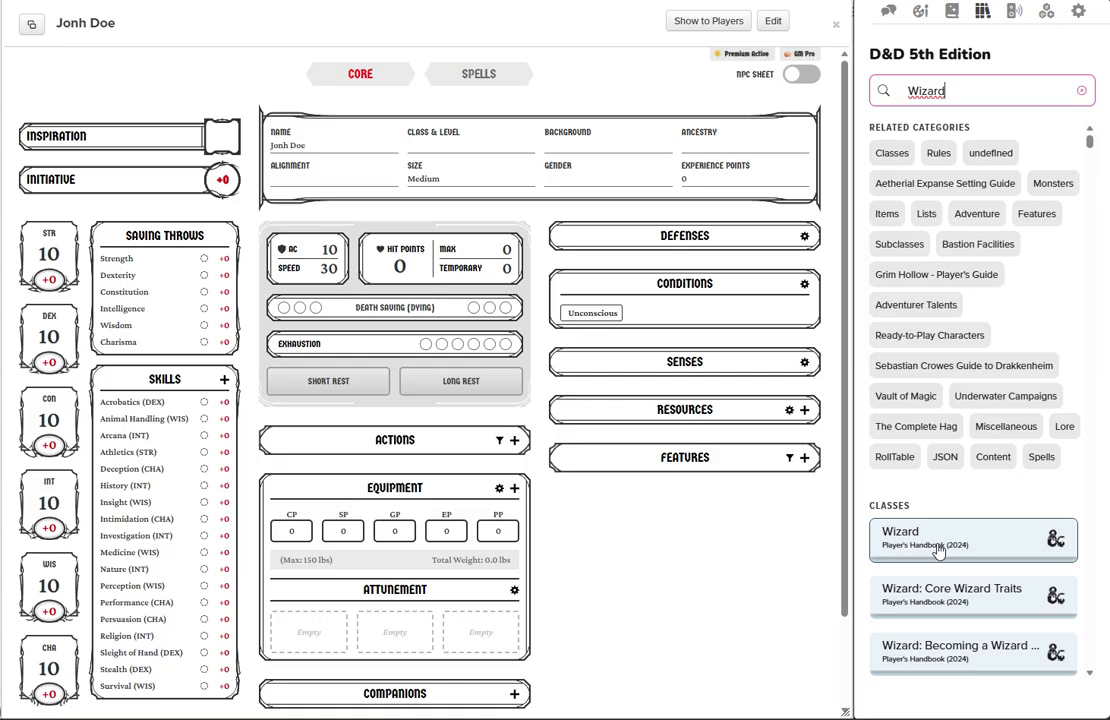
Search the Compendium for Fighter within Classes and add the Player's Handbook (2024) Fighter class to the character sheet.
{"action": "double_click", "coordinate": [927, 87]}
{"action": "type", "text": "Fighter"}
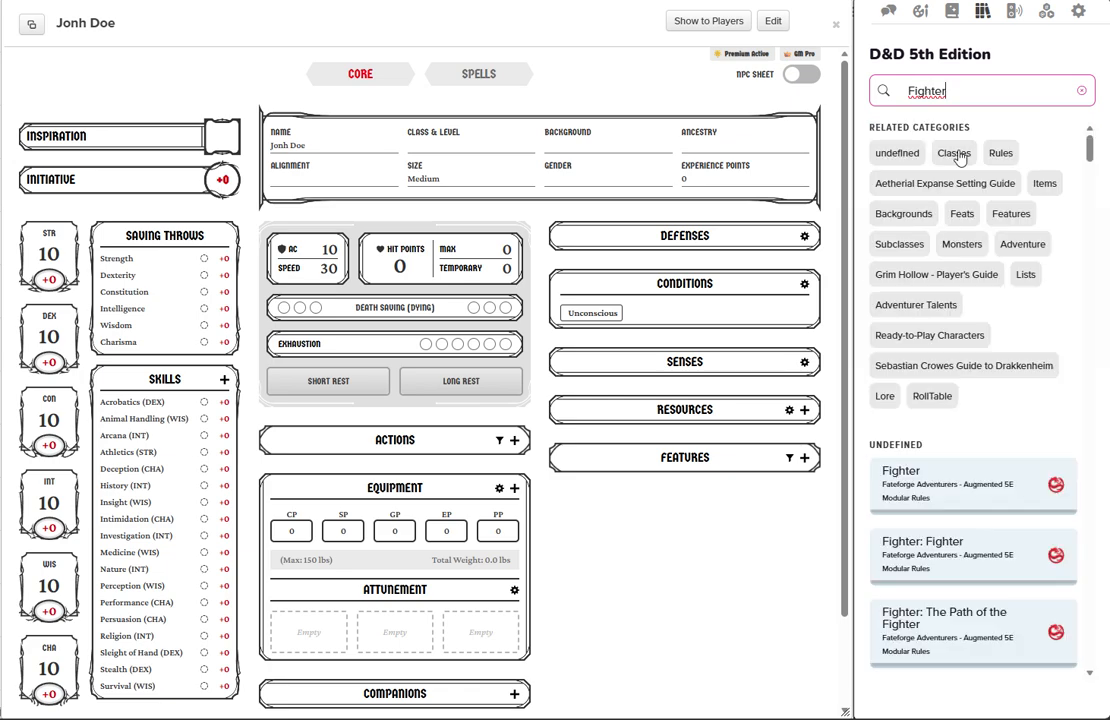
{"action": "left_click", "coordinate": [955, 154]}
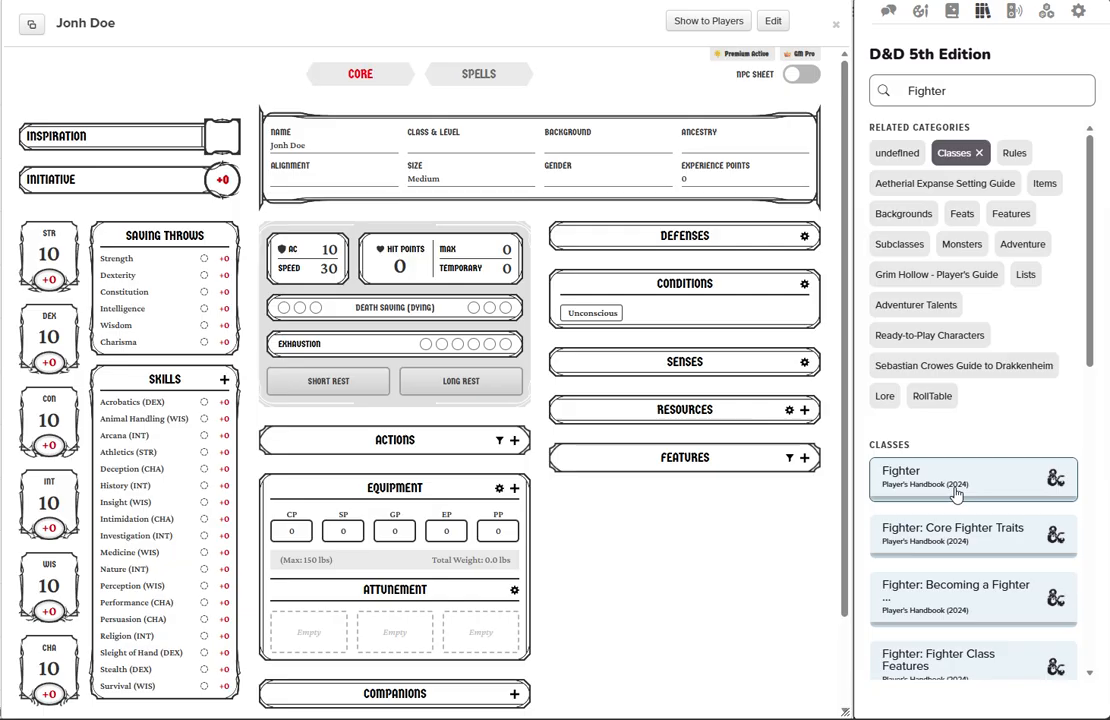
{"action": "left_click_drag", "start_coordinate": [958, 493], "coordinate": [527, 423]}
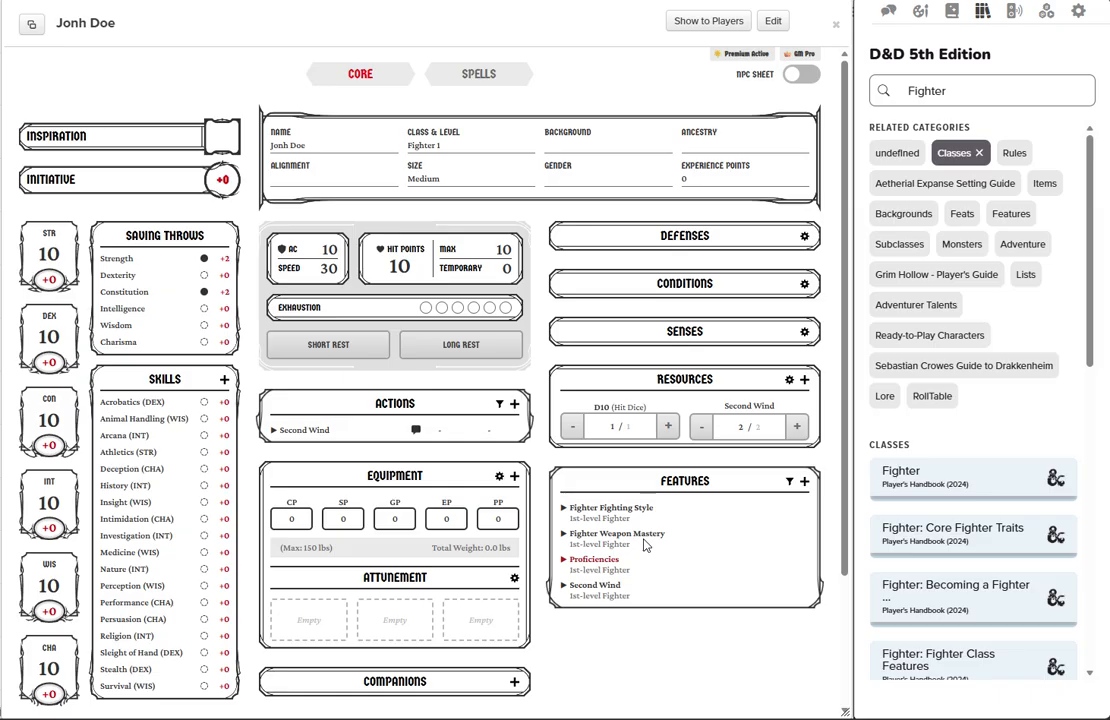
Set the character's Strength base score to 18 and save it.
{"action": "left_click", "coordinate": [47, 248]}
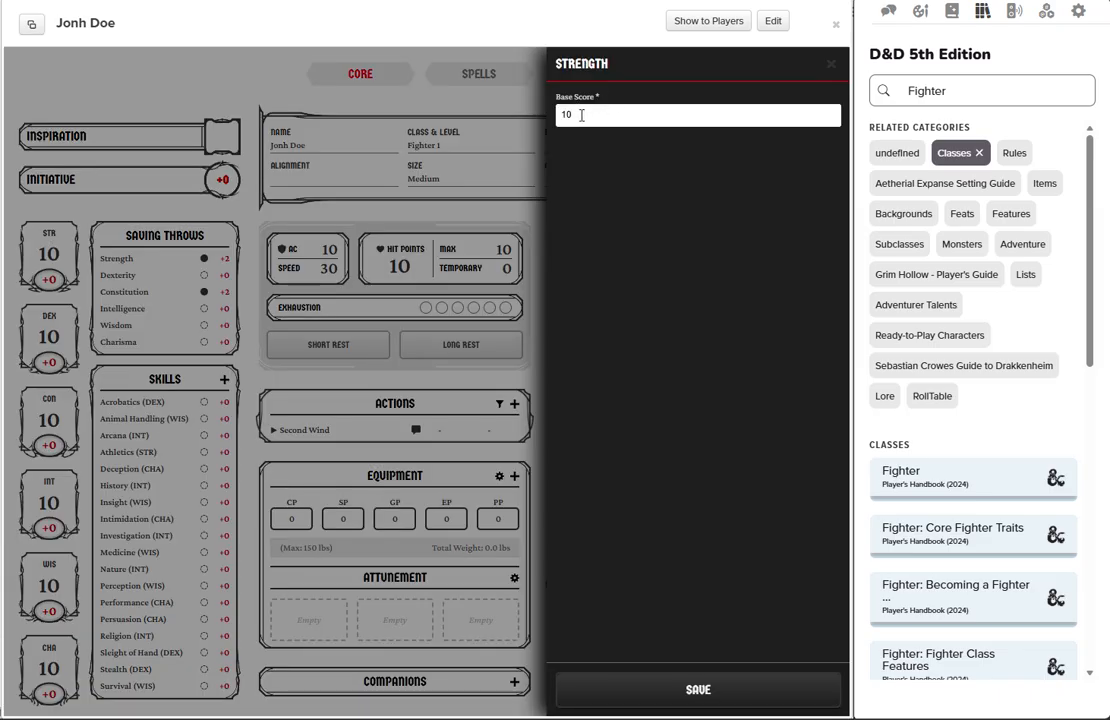
{"action": "left_click", "coordinate": [580, 115]}
{"action": "key", "text": "BackSpace"}
{"action": "type", "text": "18"}
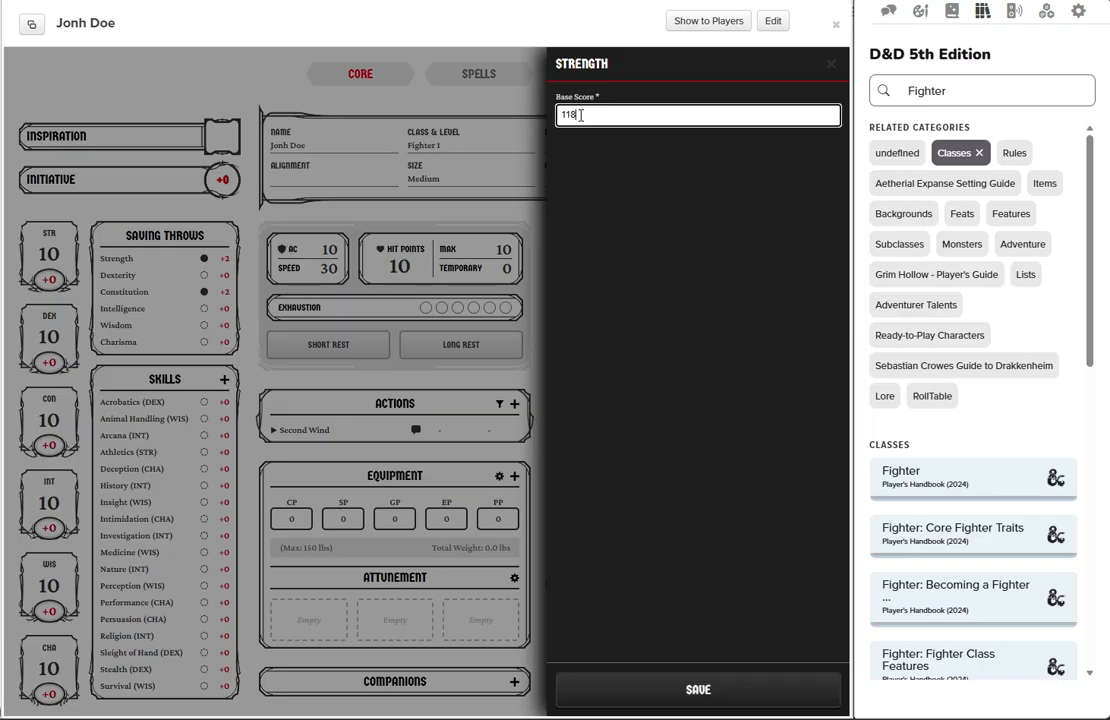
{"action": "key", "text": "BackSpace"}
{"action": "key", "text": "BackSpace"}
{"action": "type", "text": "8"}
{"action": "left_click", "coordinate": [639, 688]}
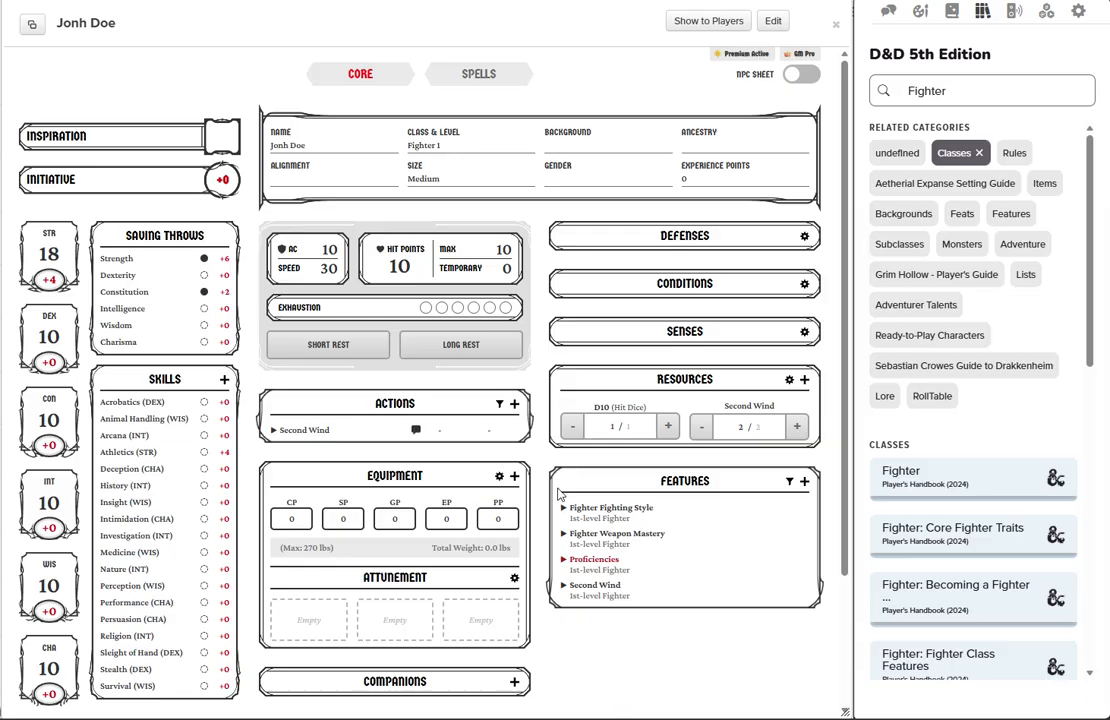
Choose History and Athletics as the two skill proficiencies in the Fighter's Proficiencies feature.
{"action": "left_click", "coordinate": [565, 562]}
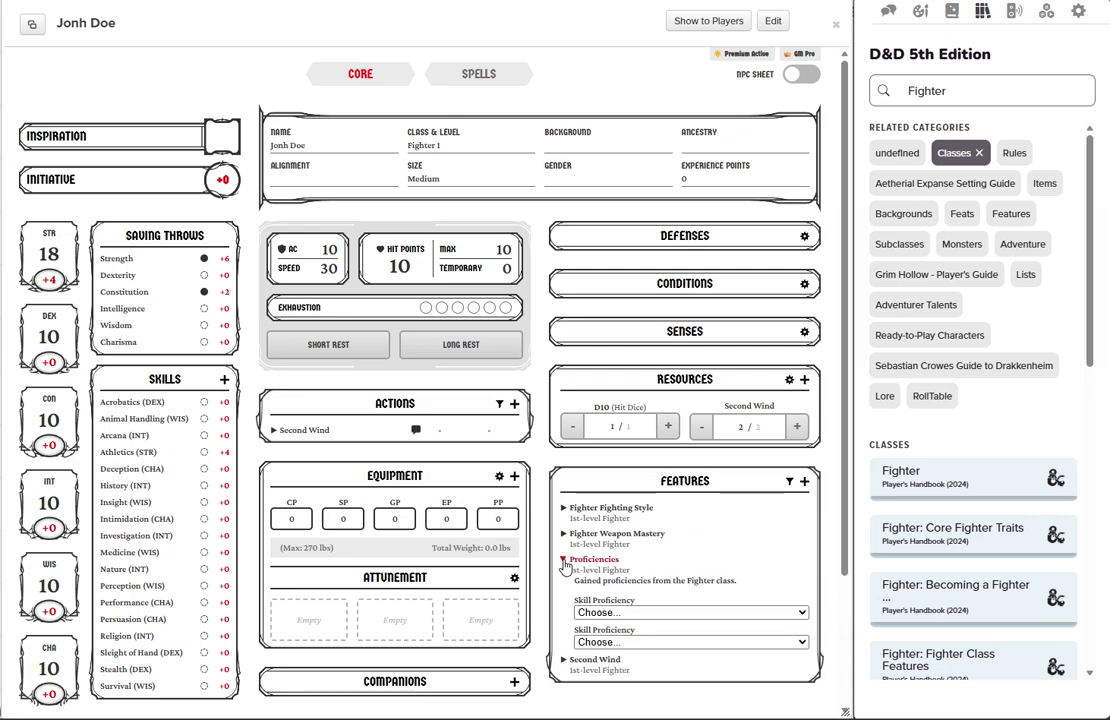
{"action": "left_click", "coordinate": [672, 614]}
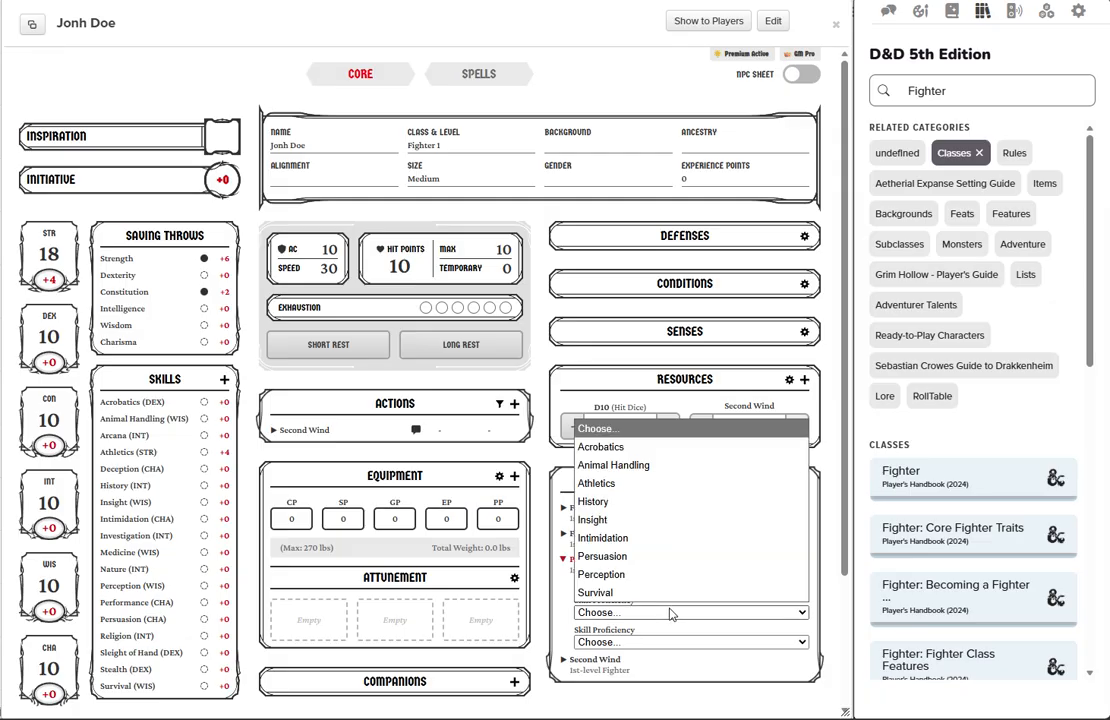
{"action": "left_click", "coordinate": [614, 504]}
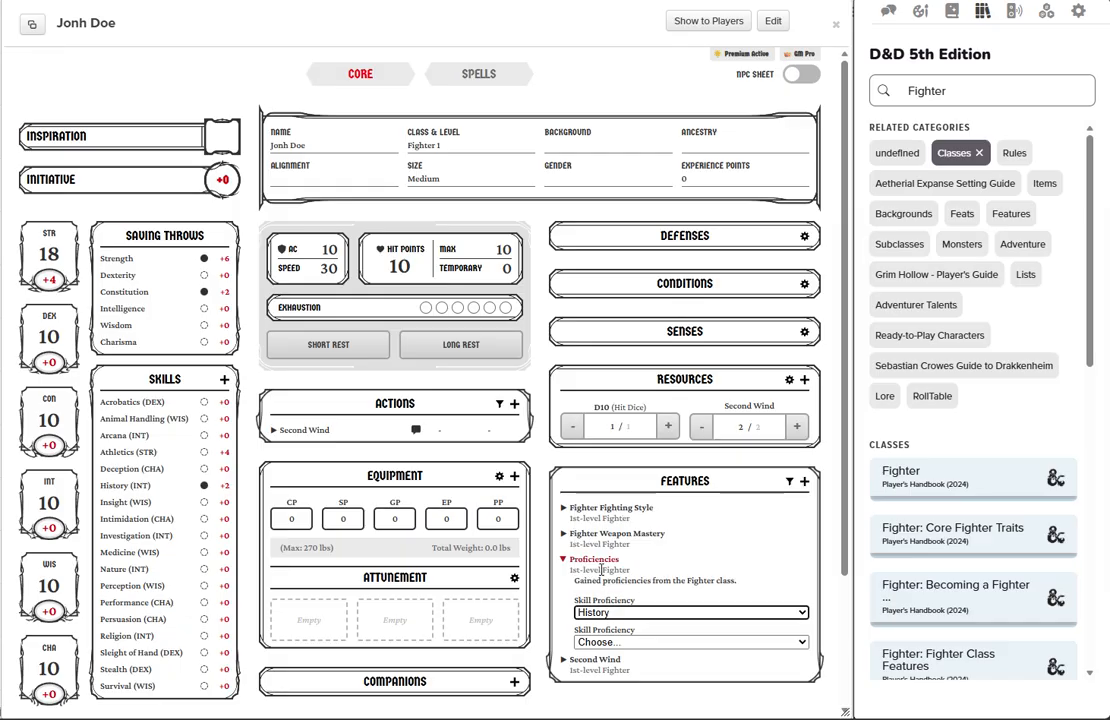
{"action": "left_click", "coordinate": [668, 645]}
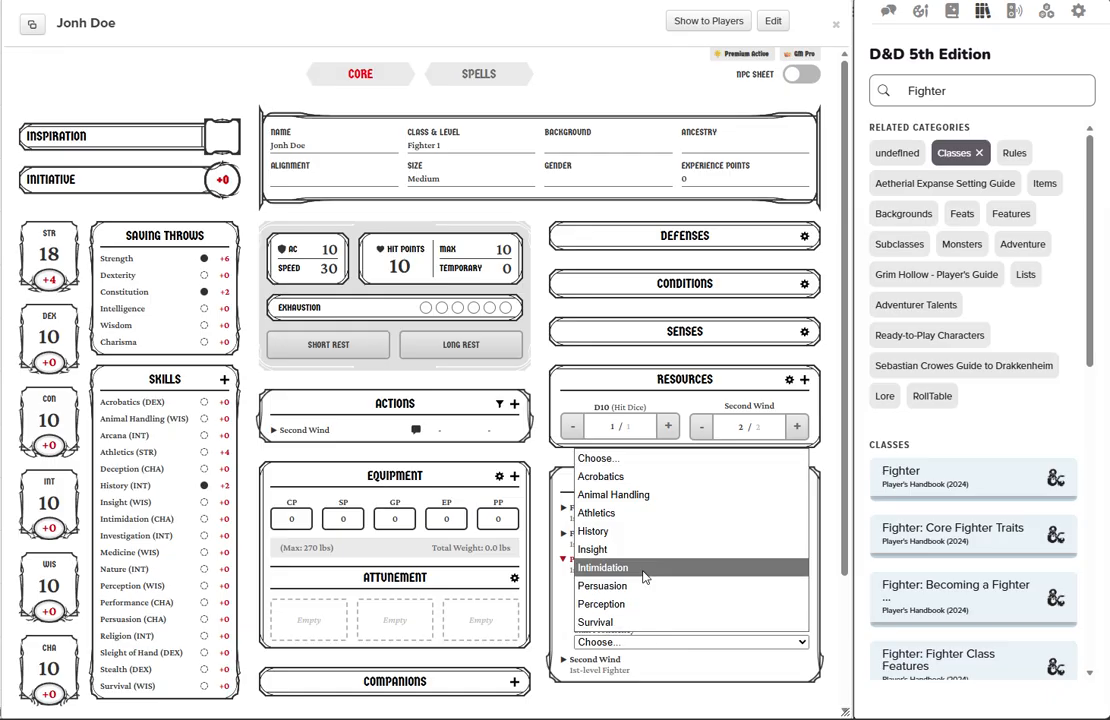
{"action": "left_click", "coordinate": [640, 513]}
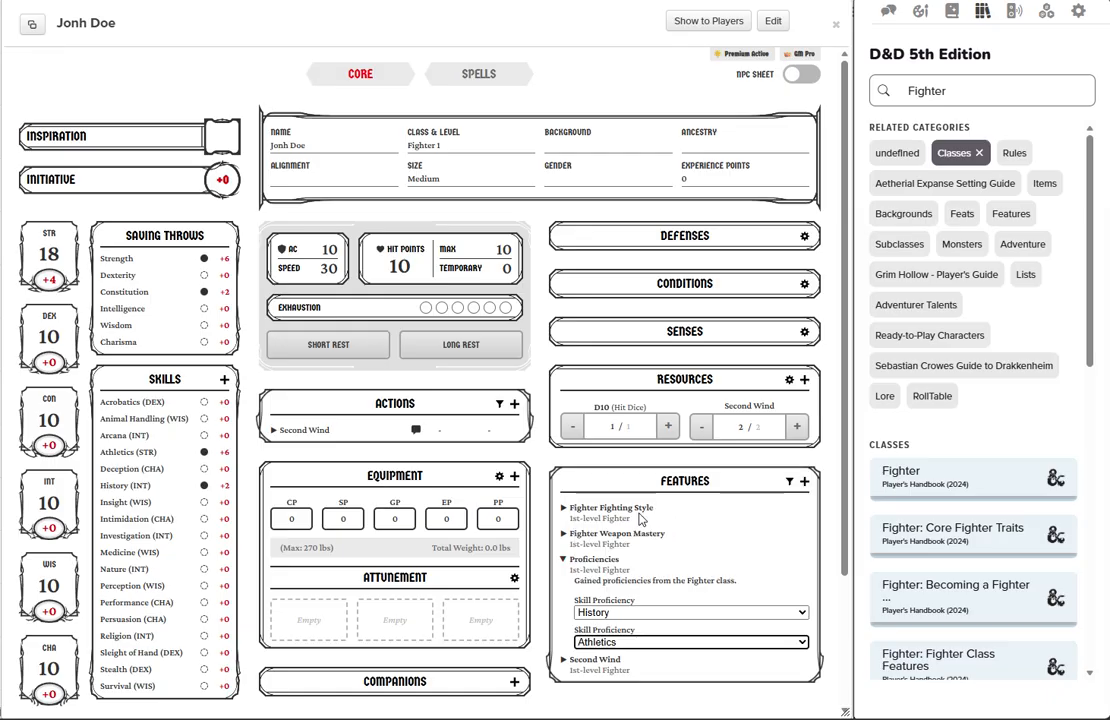
{"action": "left_click", "coordinate": [562, 560]}
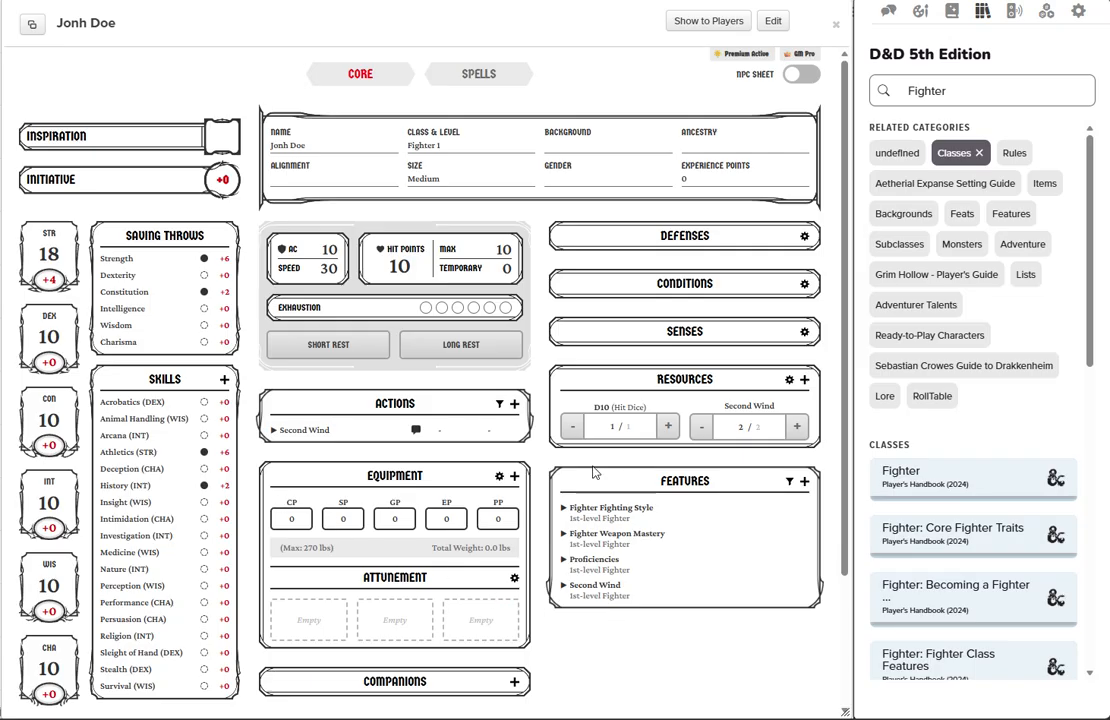
Replace the Compendium search with elf and look through the results.
{"action": "left_click", "coordinate": [955, 93]}
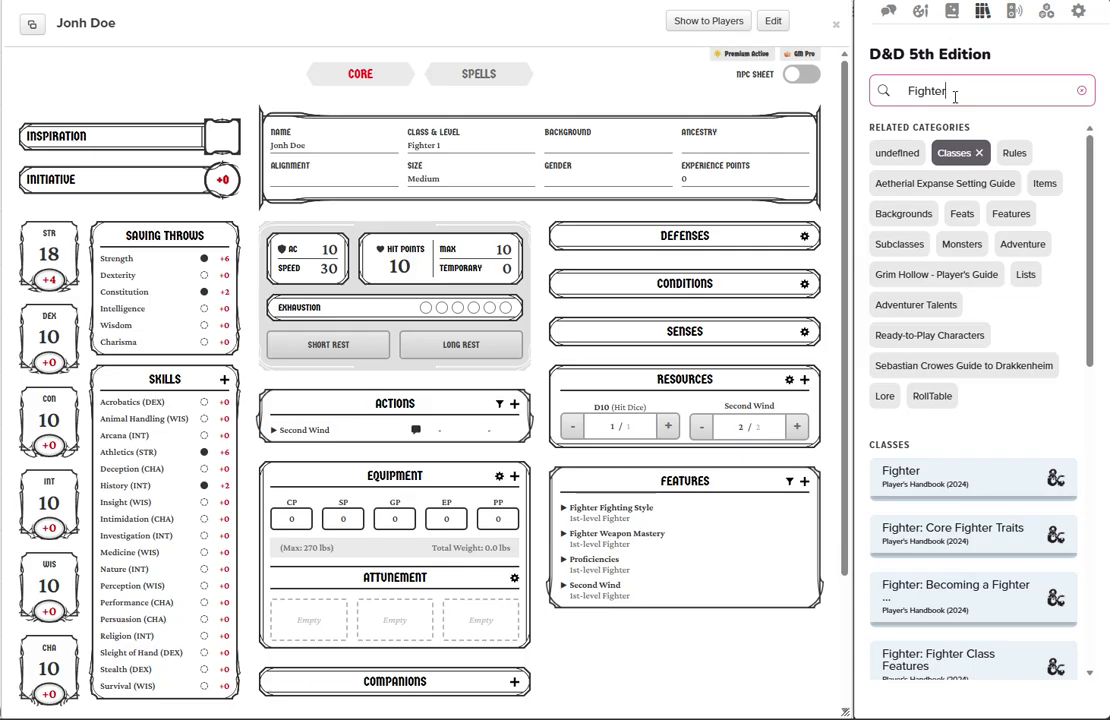
{"action": "key", "text": "ctrl+a"}
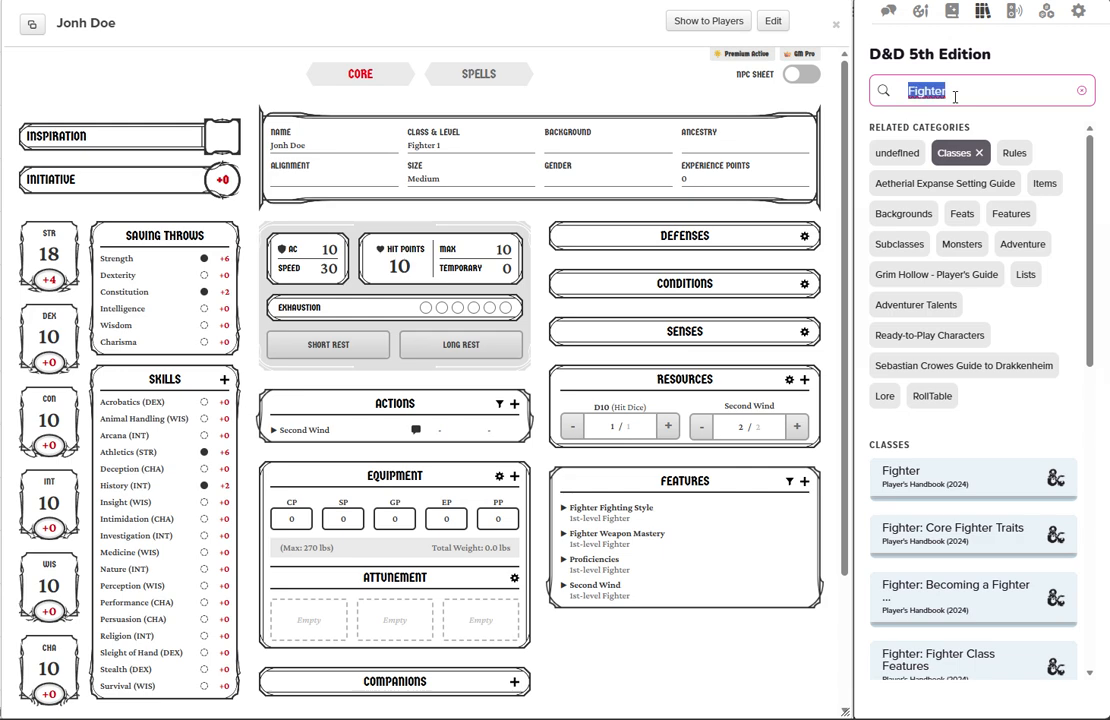
{"action": "type", "text": "elf"}
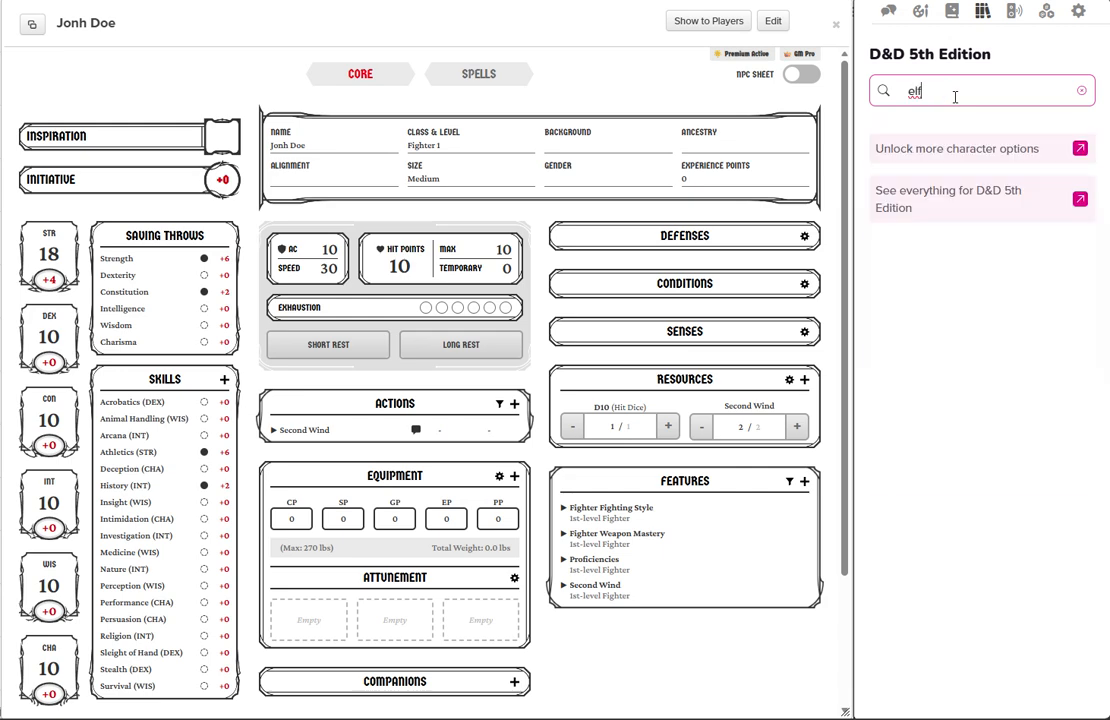
{"action": "scroll", "coordinate": [968, 262], "scroll_direction": "down", "scroll_amount": 3}
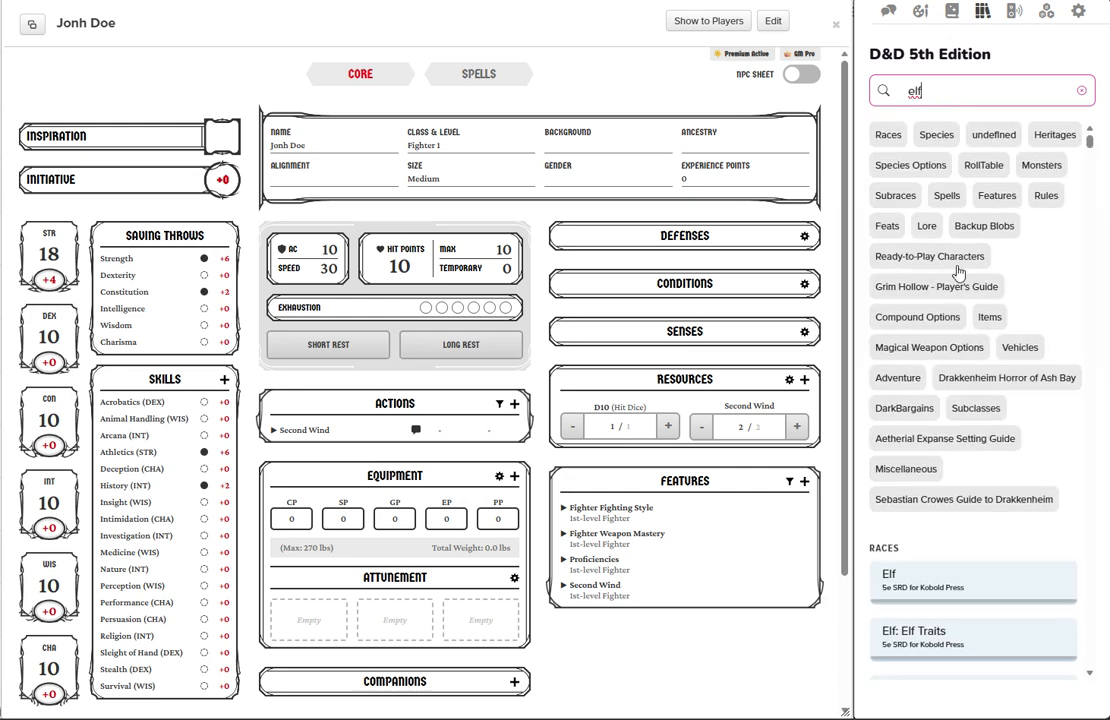
{"action": "scroll", "coordinate": [957, 270], "scroll_direction": "down", "scroll_amount": 2}
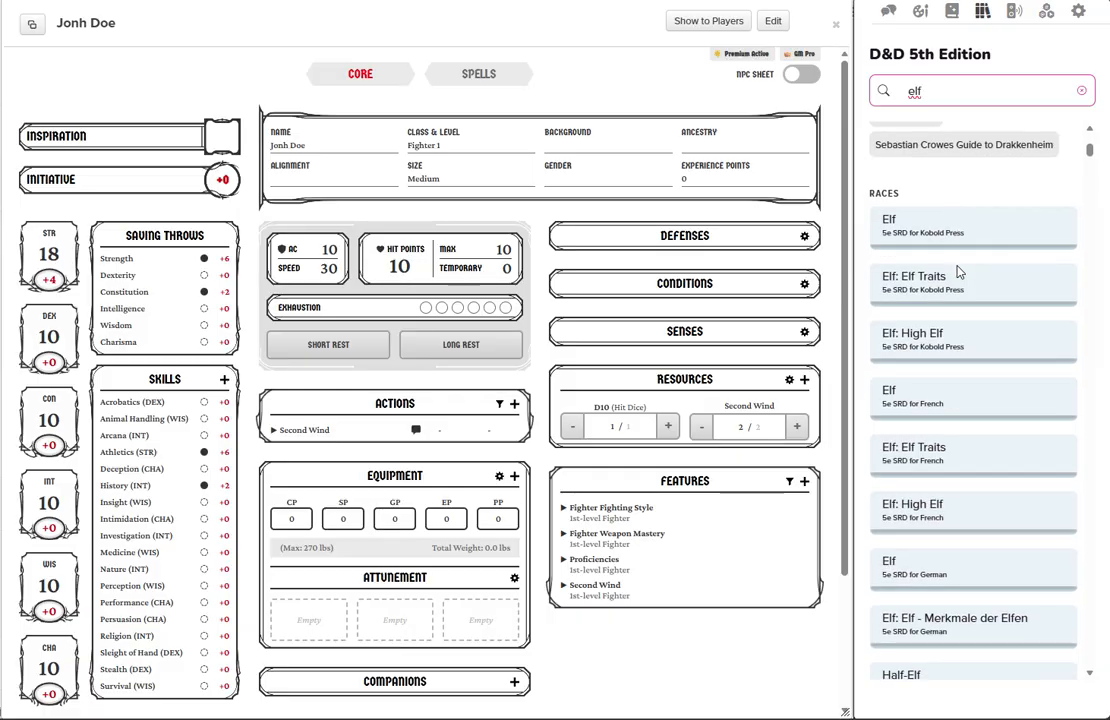
{"action": "scroll", "coordinate": [957, 272], "scroll_direction": "up", "scroll_amount": 5}
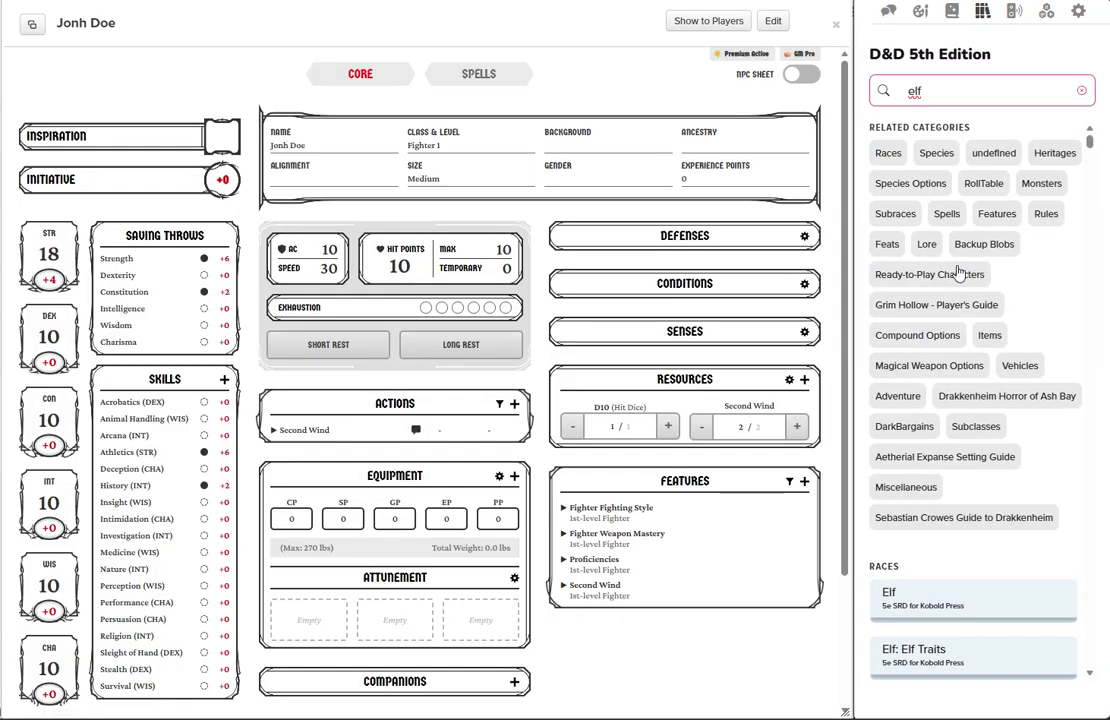
{"action": "left_click", "coordinate": [888, 157]}
{"action": "scroll", "coordinate": [945, 282], "scroll_direction": "down", "scroll_amount": 5}
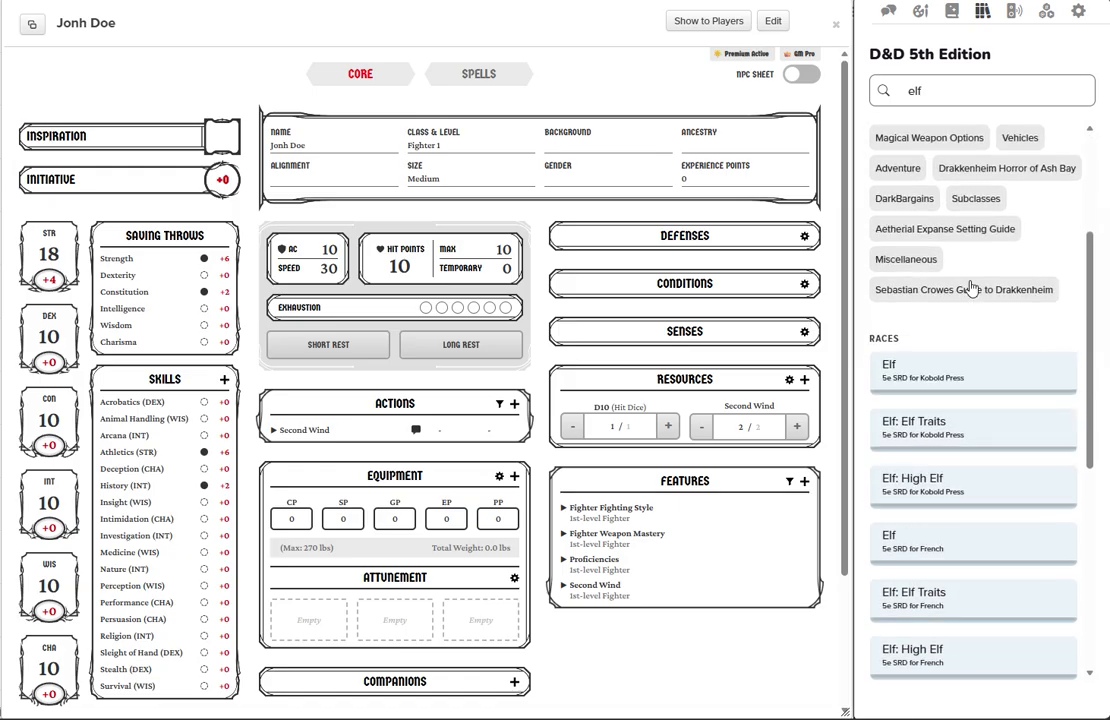
{"action": "scroll", "coordinate": [970, 288], "scroll_direction": "down", "scroll_amount": 3}
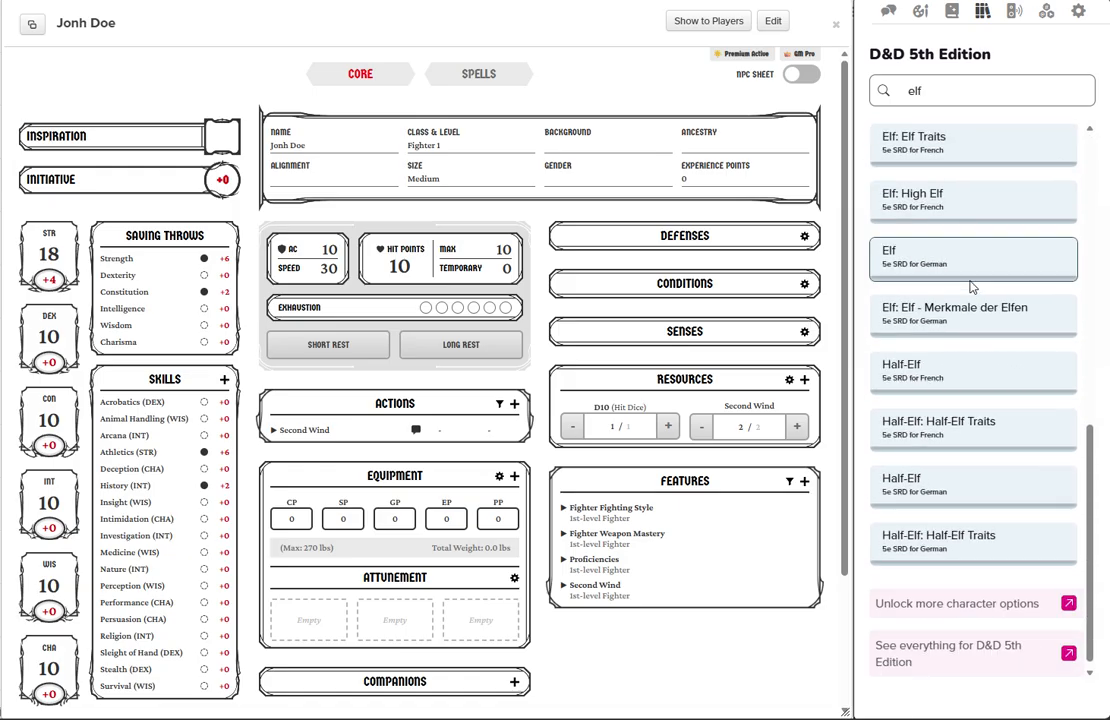
{"action": "scroll", "coordinate": [970, 288], "scroll_direction": "up", "scroll_amount": 10}
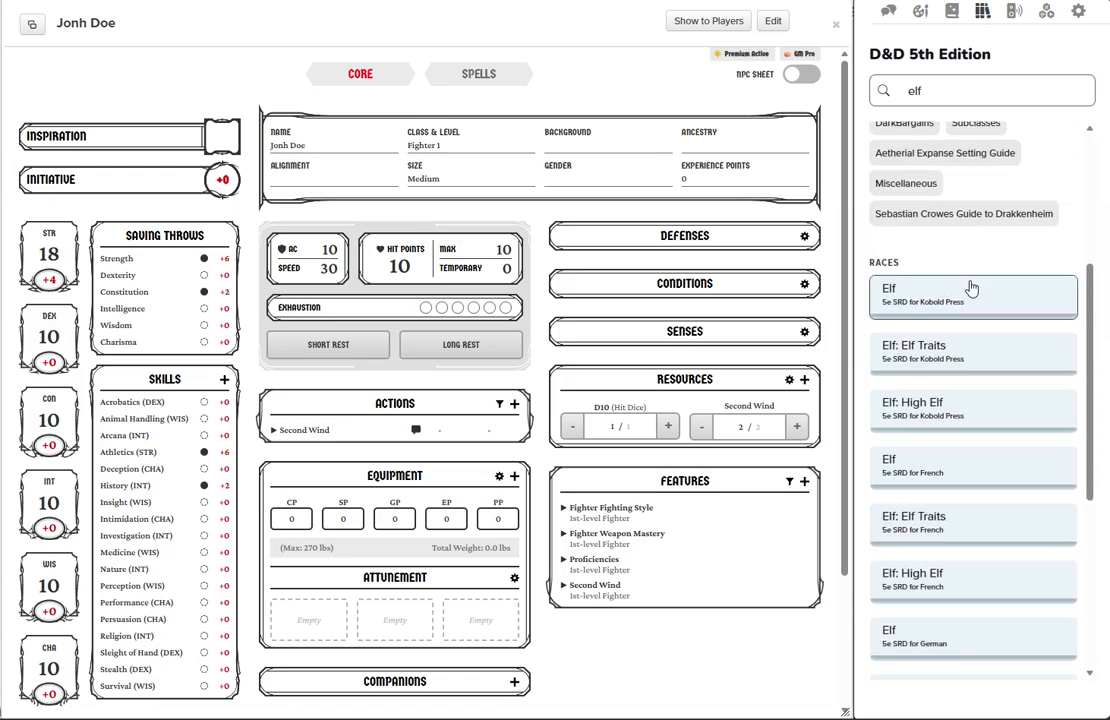
{"action": "scroll", "coordinate": [930, 230], "scroll_direction": "up", "scroll_amount": 5}
{"action": "left_click", "coordinate": [886, 153]}
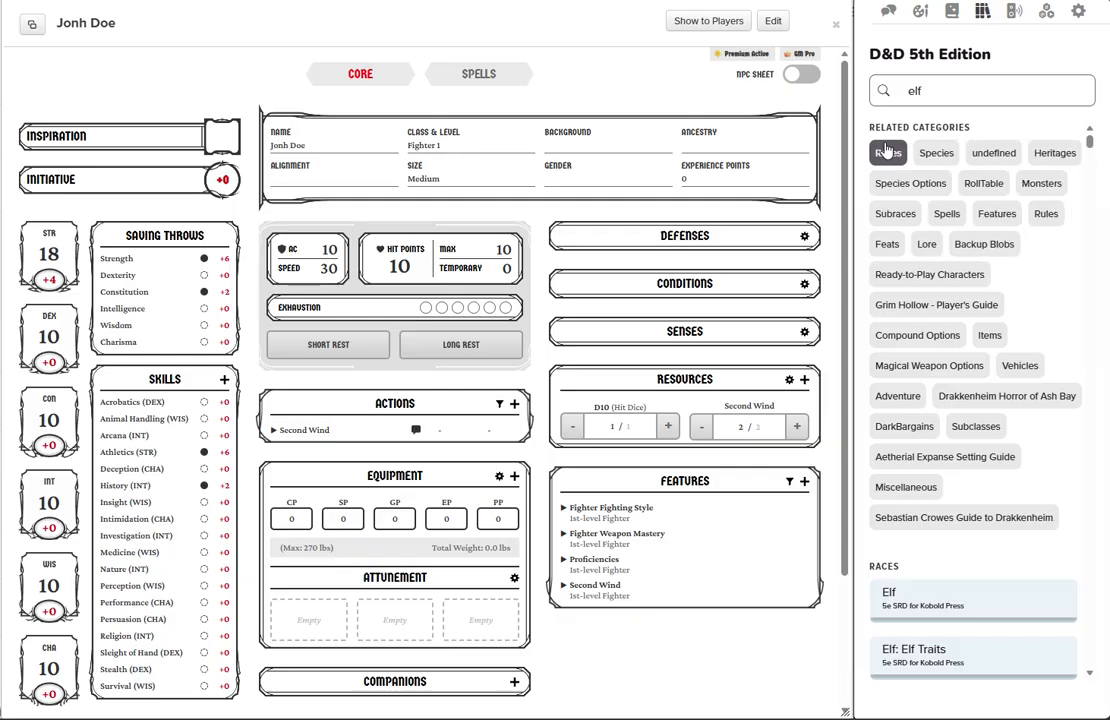
Add the Player's Handbook (2024) Elf from the Species results to the character sheet.
{"action": "scroll", "coordinate": [960, 255], "scroll_direction": "down", "scroll_amount": 4}
{"action": "scroll", "coordinate": [955, 257], "scroll_direction": "down", "scroll_amount": 3}
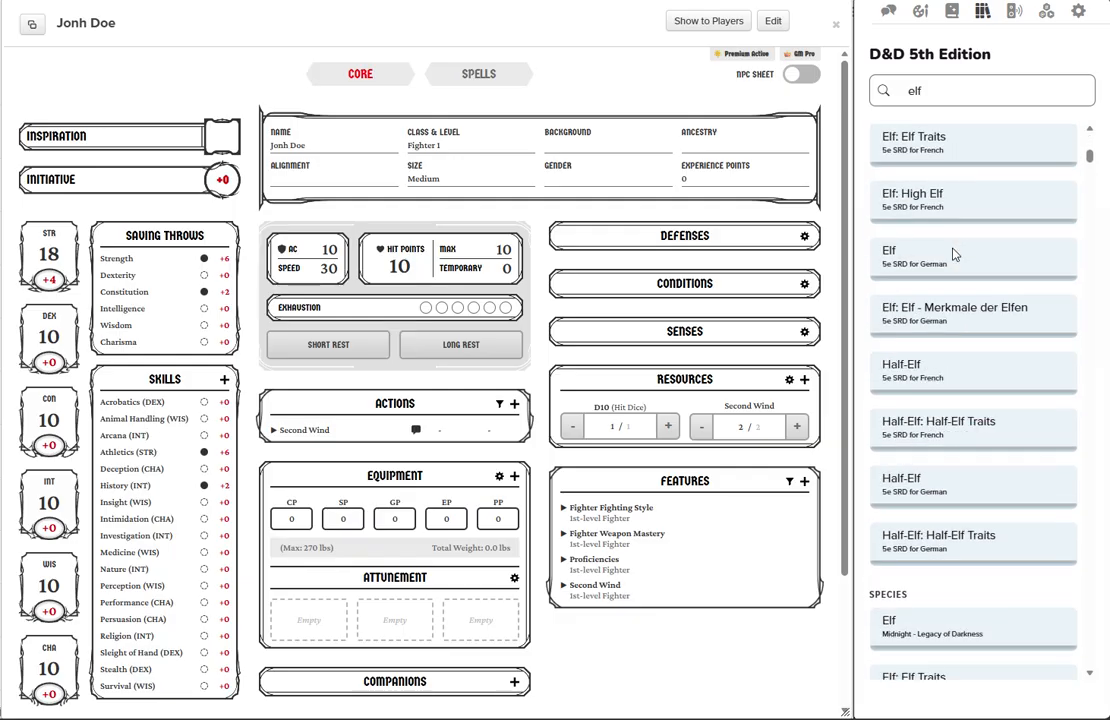
{"action": "scroll", "coordinate": [955, 257], "scroll_direction": "down", "scroll_amount": 2}
{"action": "scroll", "coordinate": [955, 257], "scroll_direction": "down", "scroll_amount": 5}
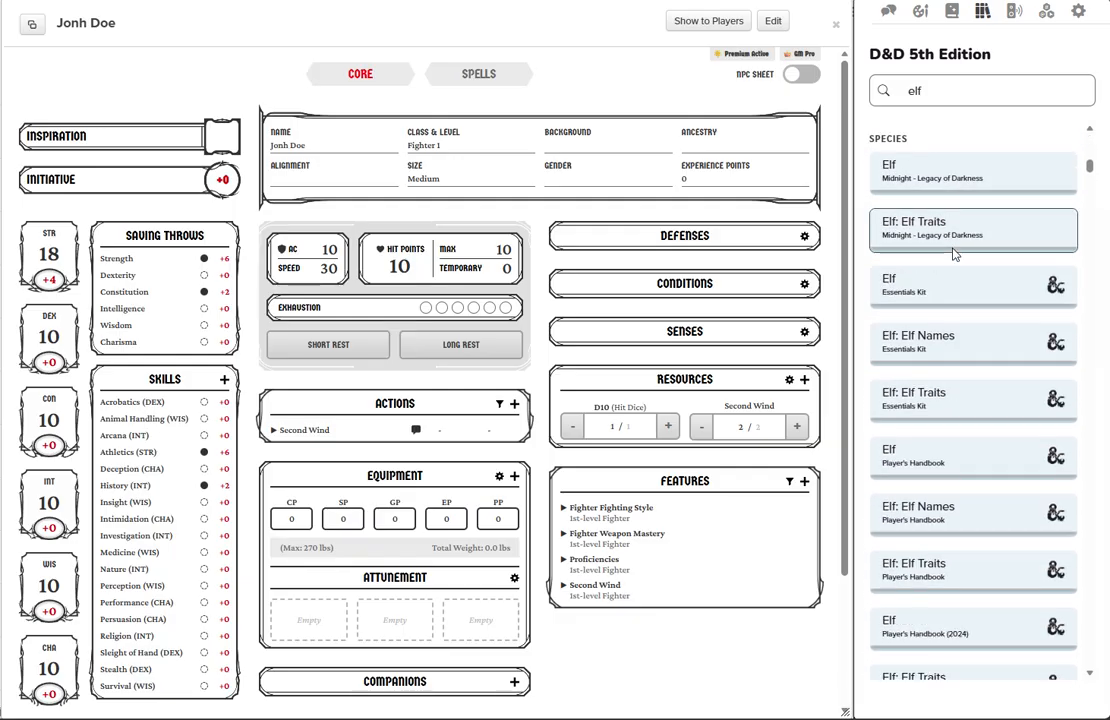
{"action": "scroll", "coordinate": [960, 374], "scroll_direction": "down", "scroll_amount": 1}
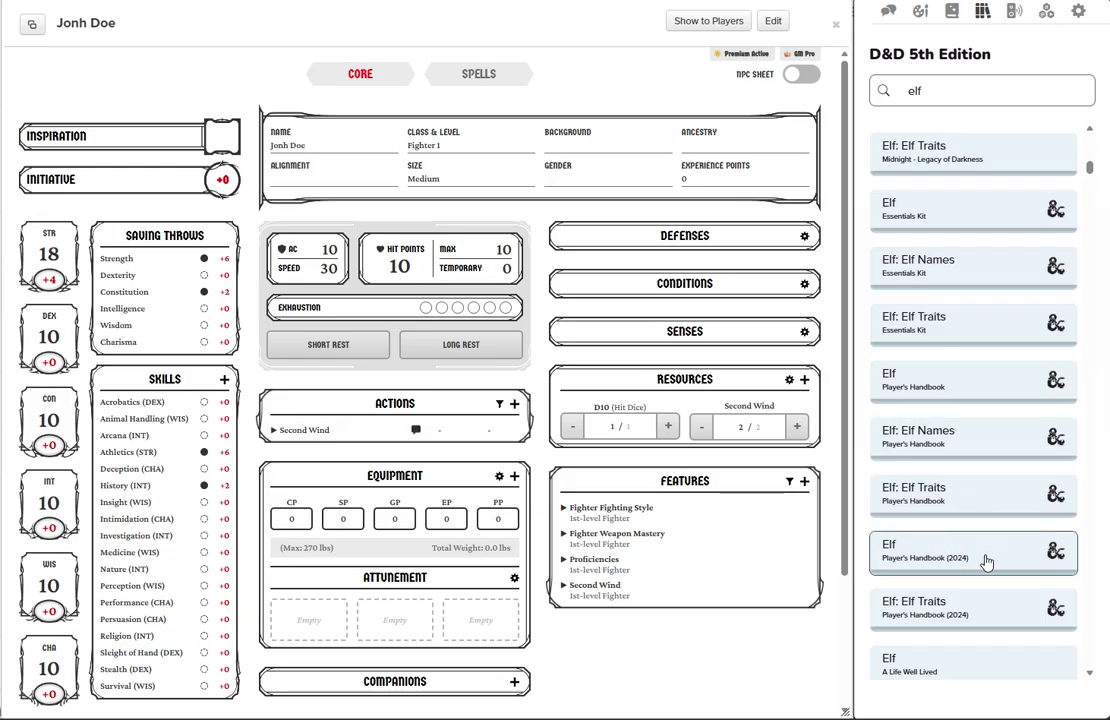
{"action": "left_click_drag", "start_coordinate": [985, 562], "coordinate": [650, 160]}
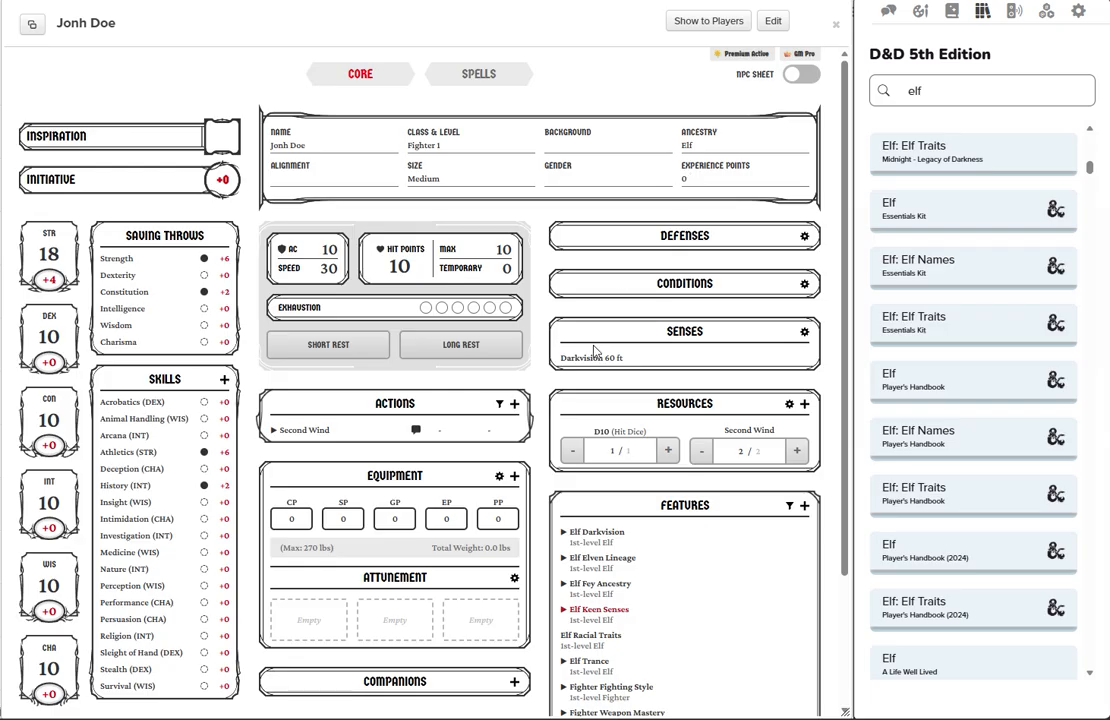
Choose Perception as the skill proficiency for the Elf Keen Senses feature.
{"action": "scroll", "coordinate": [595, 350], "scroll_direction": "down", "scroll_amount": 3}
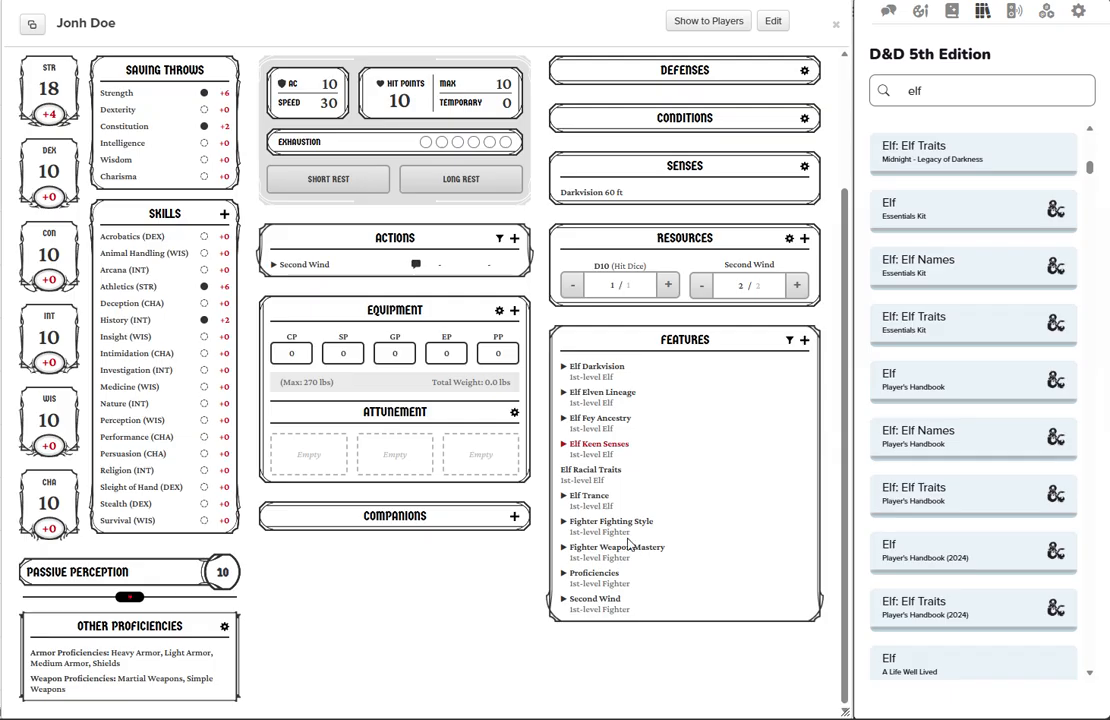
{"action": "left_click", "coordinate": [564, 448]}
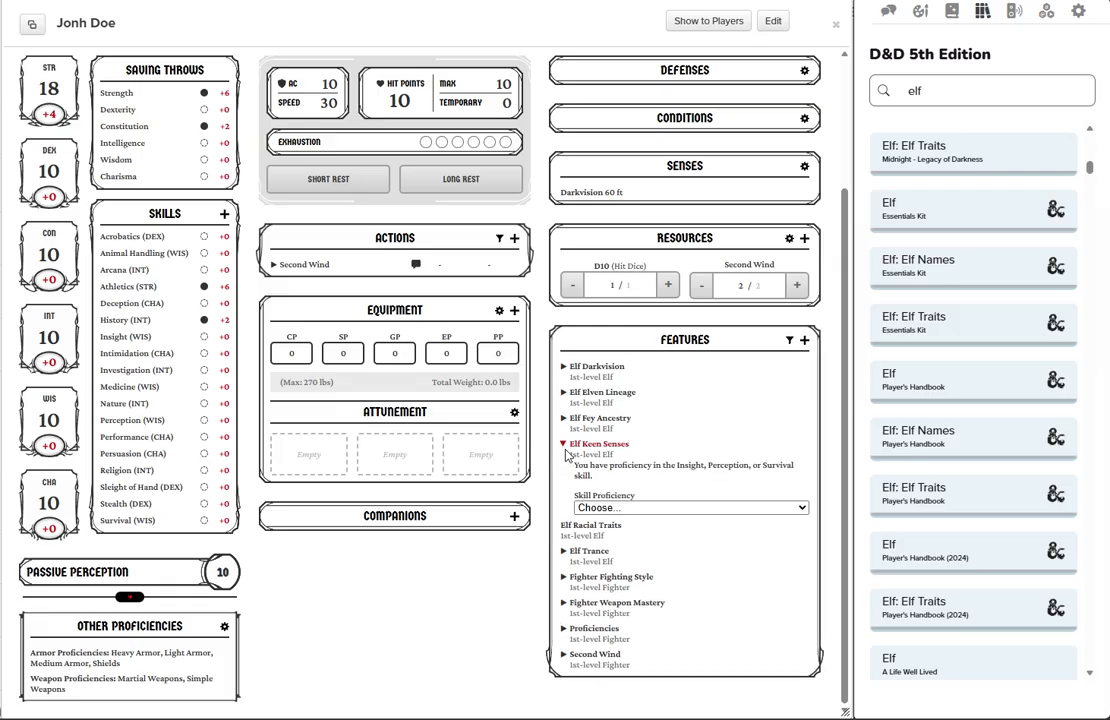
{"action": "left_click", "coordinate": [651, 510]}
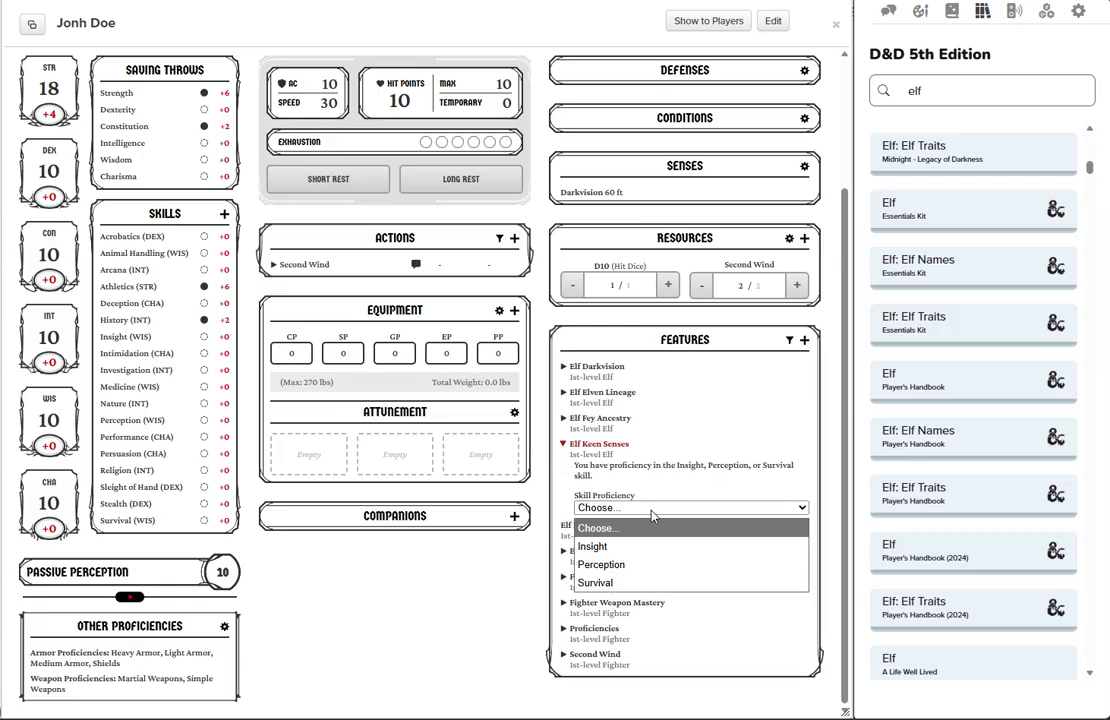
{"action": "left_click", "coordinate": [647, 566]}
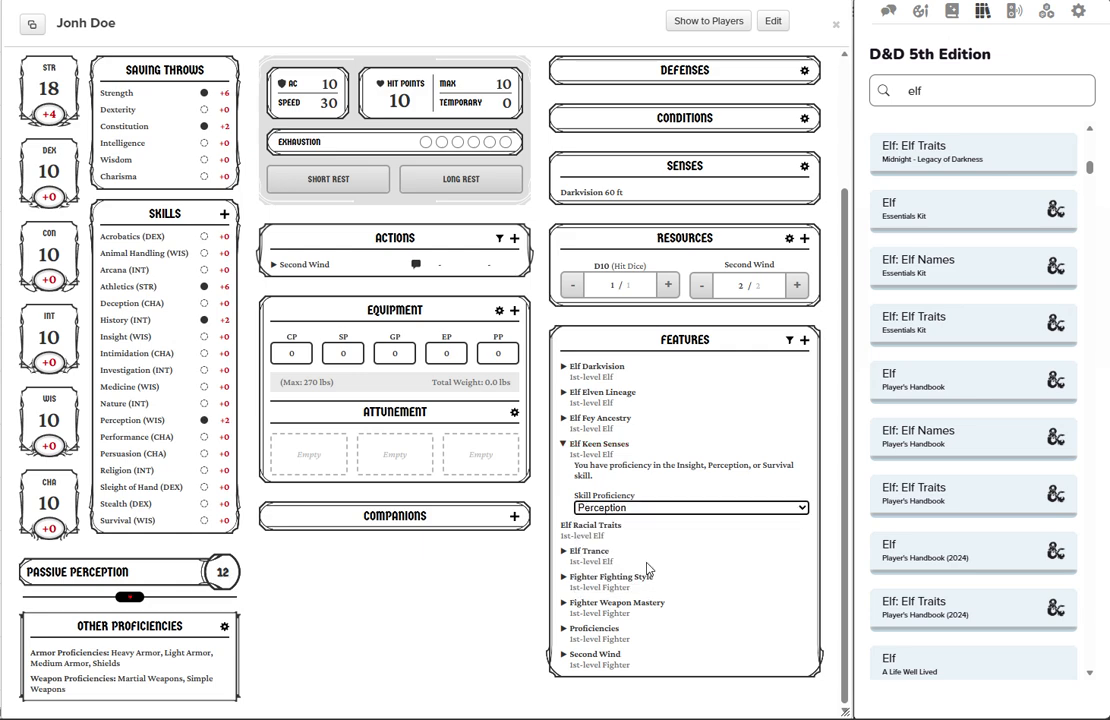
{"action": "left_click", "coordinate": [581, 460]}
Set the character's alignment to Lawful Neutral.
{"action": "scroll", "coordinate": [444, 588], "scroll_direction": "up", "scroll_amount": 3}
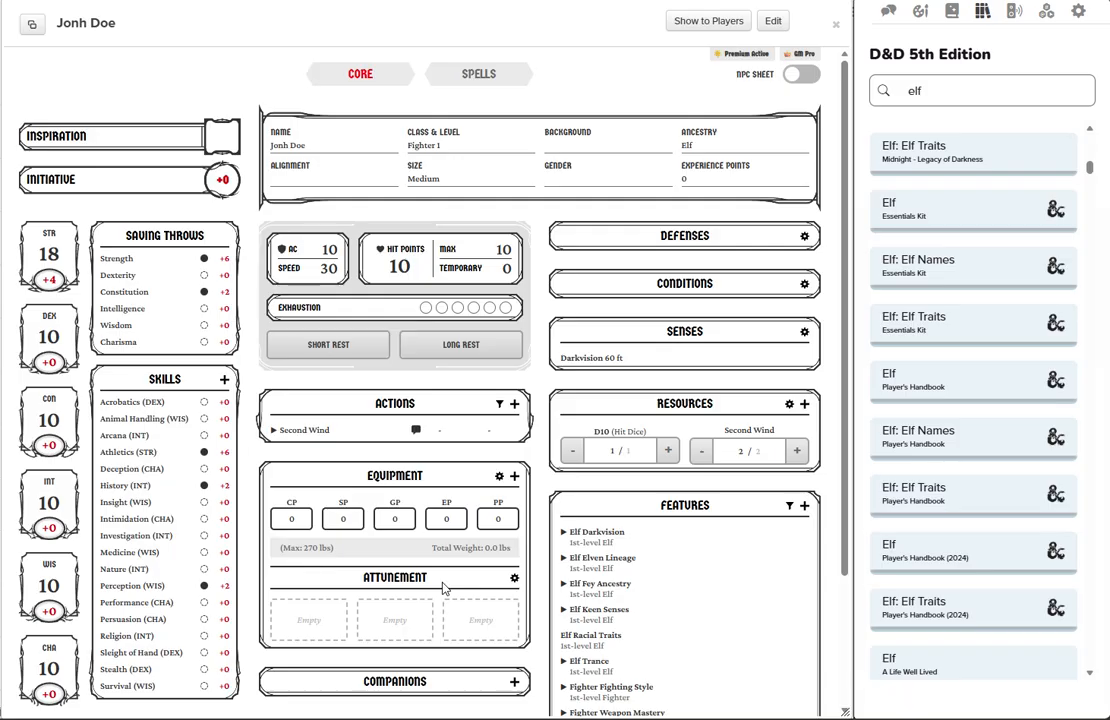
{"action": "left_click", "coordinate": [277, 175]}
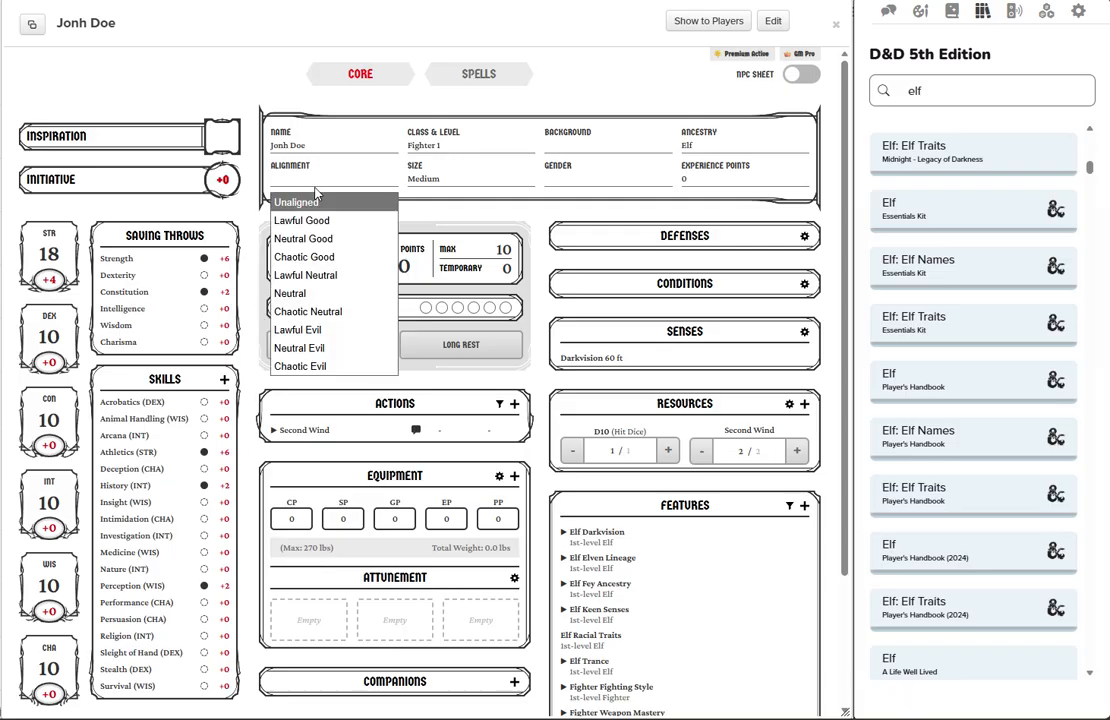
{"action": "left_click", "coordinate": [352, 274]}
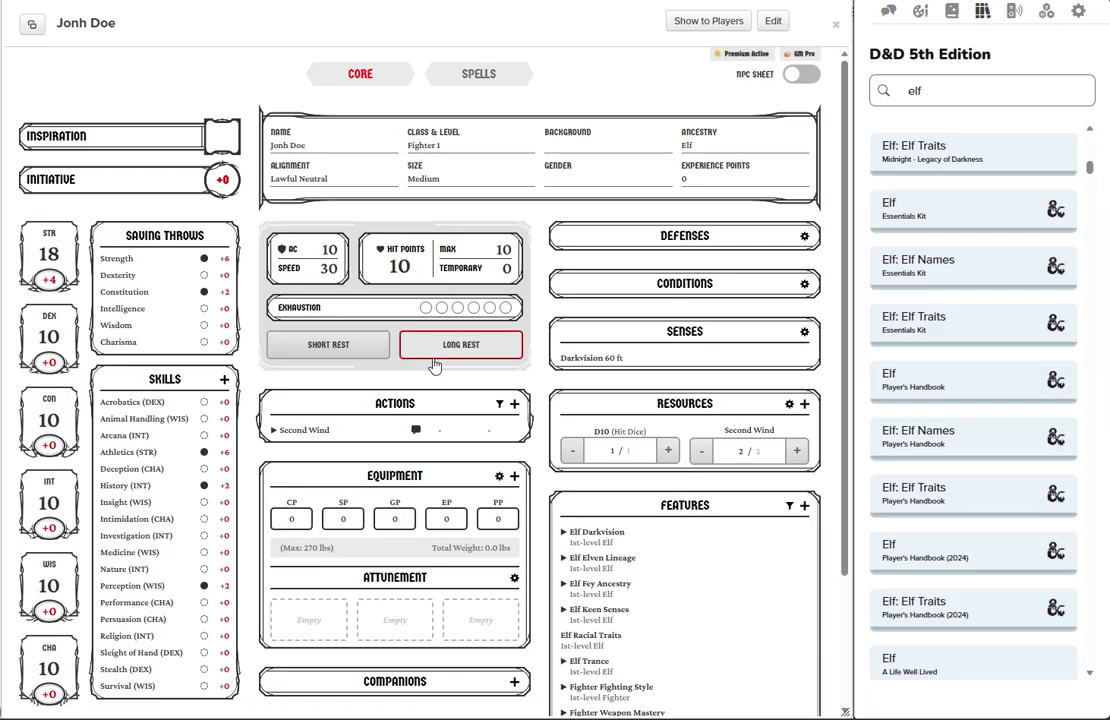
Replace the Compendium search with greatsw.
{"action": "left_click", "coordinate": [955, 14]}
{"action": "left_click", "coordinate": [985, 14]}
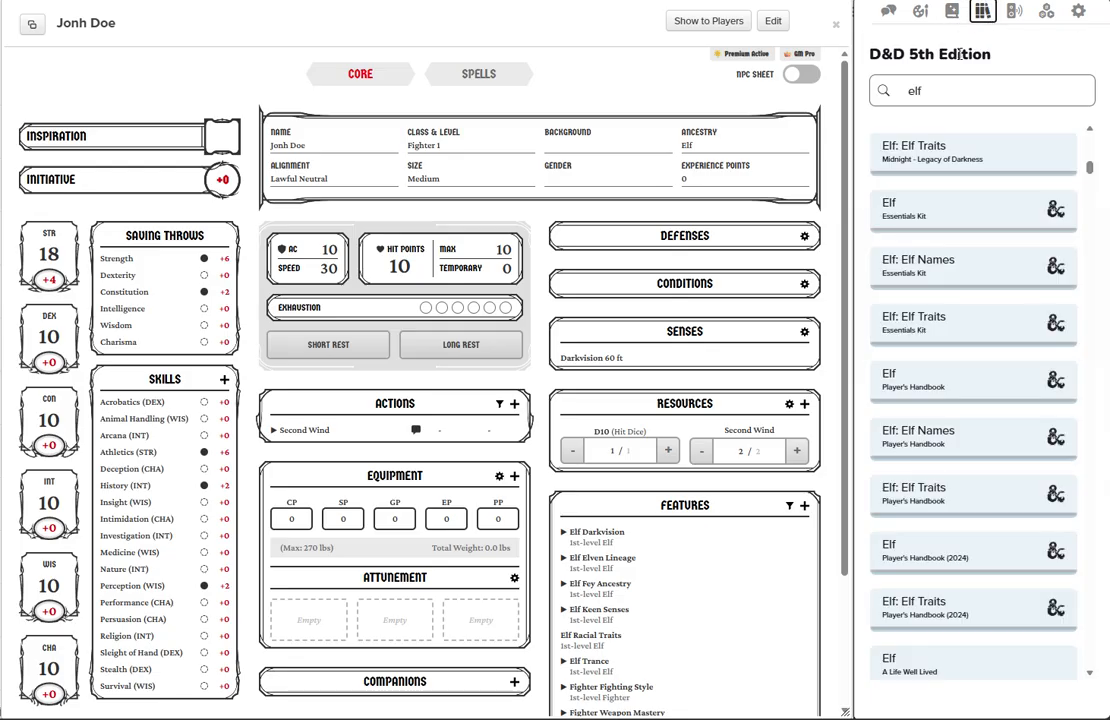
{"action": "key", "text": "ctrl+a"}
{"action": "type", "text": "greatsw"}
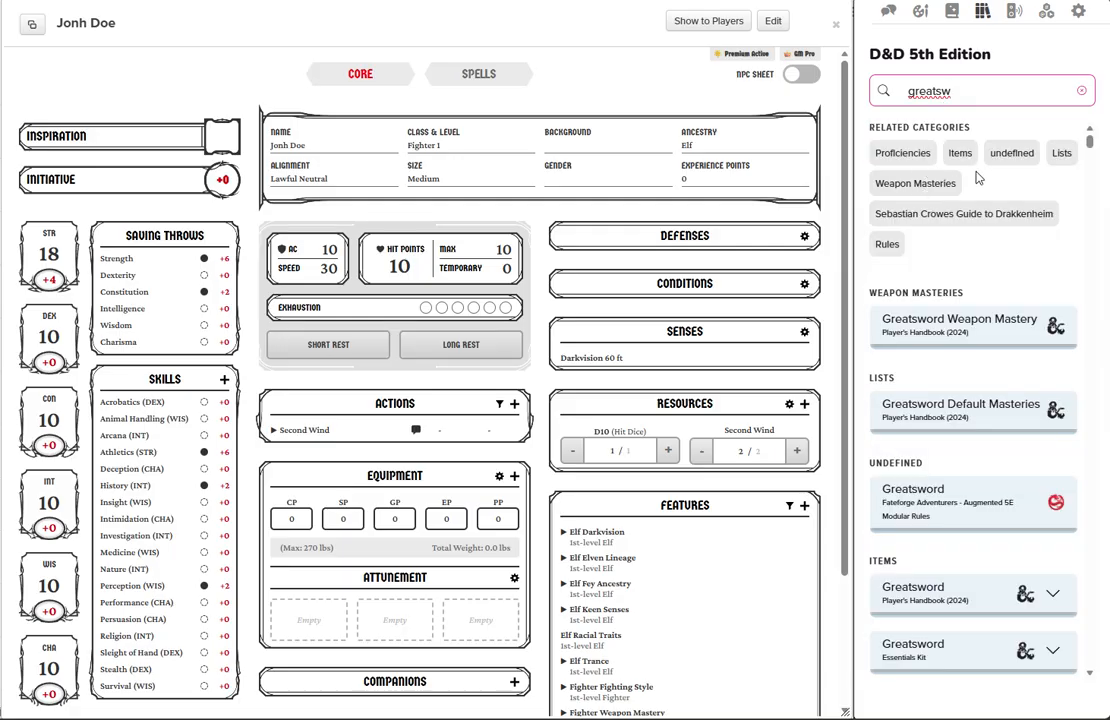
Add the Player's Handbook (2024) Greatsword from the Items results to the character's equipment and equip it.
{"action": "left_click", "coordinate": [958, 153]}
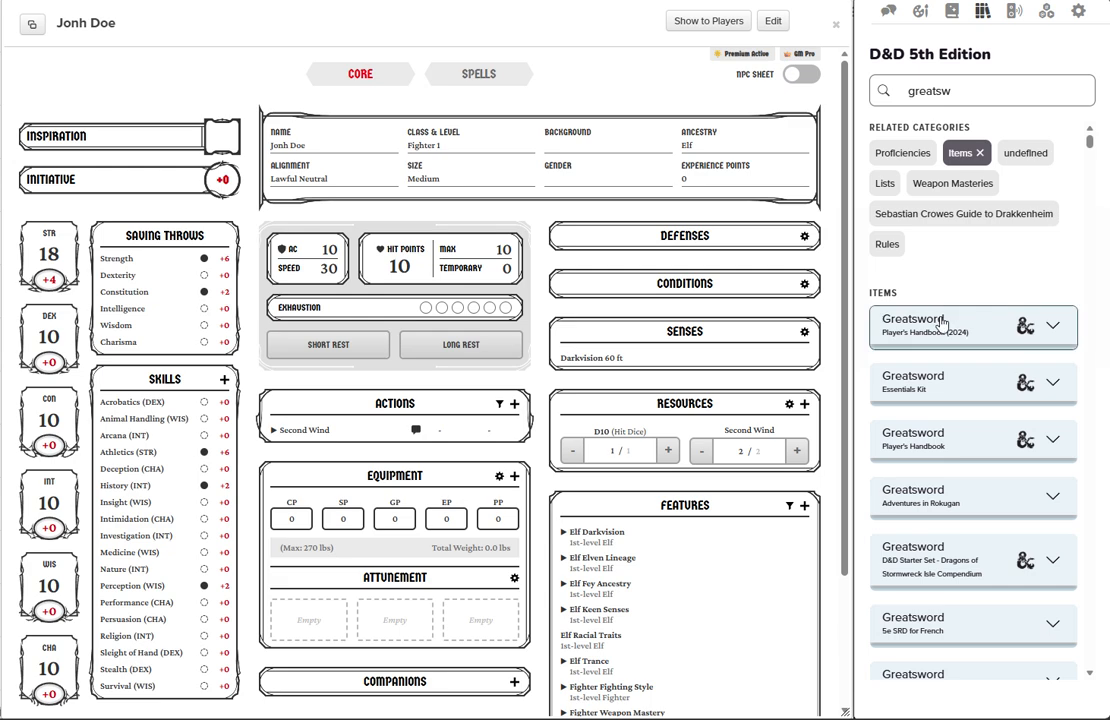
{"action": "left_click_drag", "start_coordinate": [957, 326], "coordinate": [395, 467]}
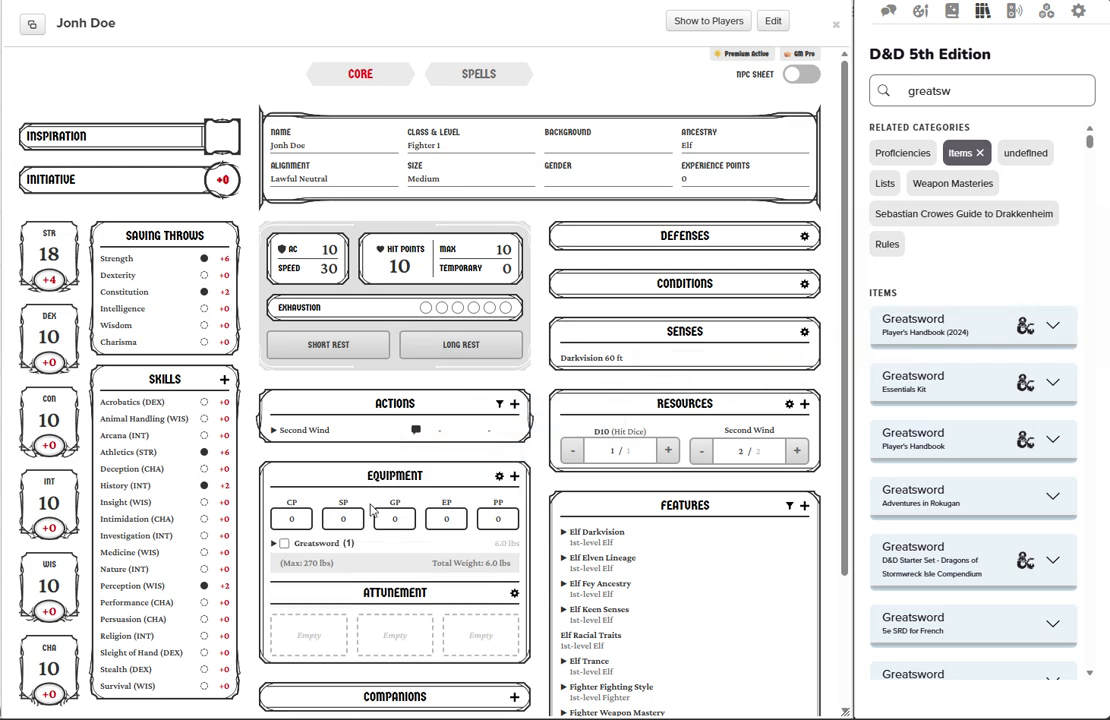
{"action": "left_click", "coordinate": [284, 543]}
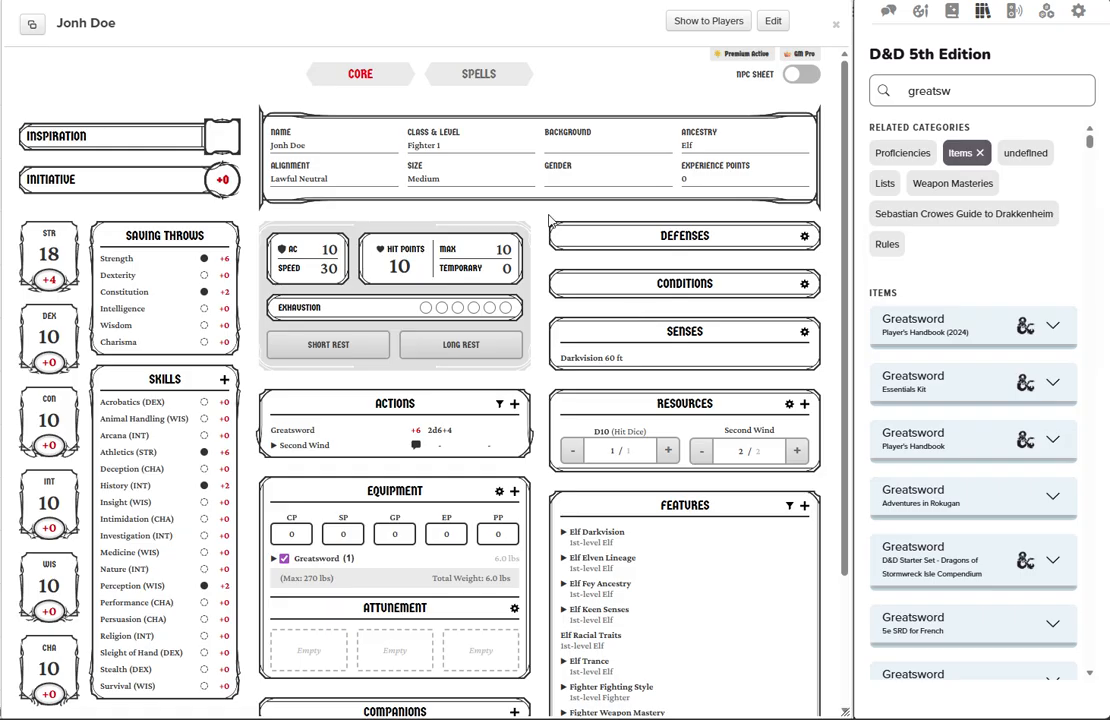
Set the Fighter class to level 5, save the change, and look through the updated actions, resources and features on the sheet.
{"action": "left_click", "coordinate": [437, 138]}
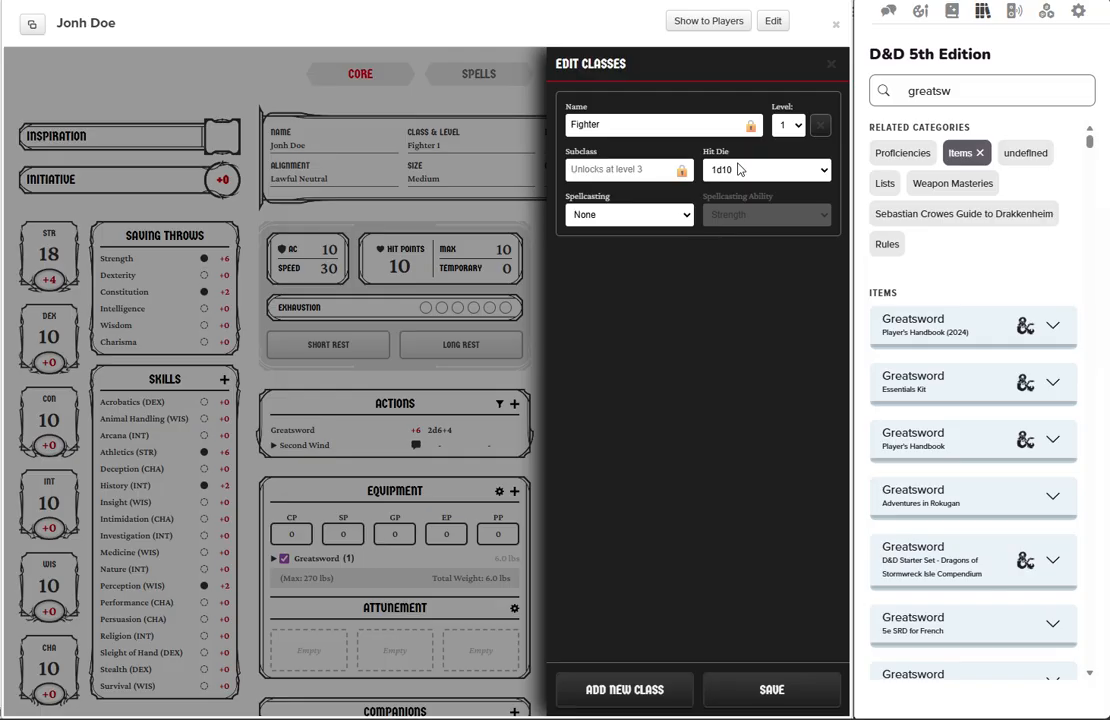
{"action": "left_click", "coordinate": [788, 125]}
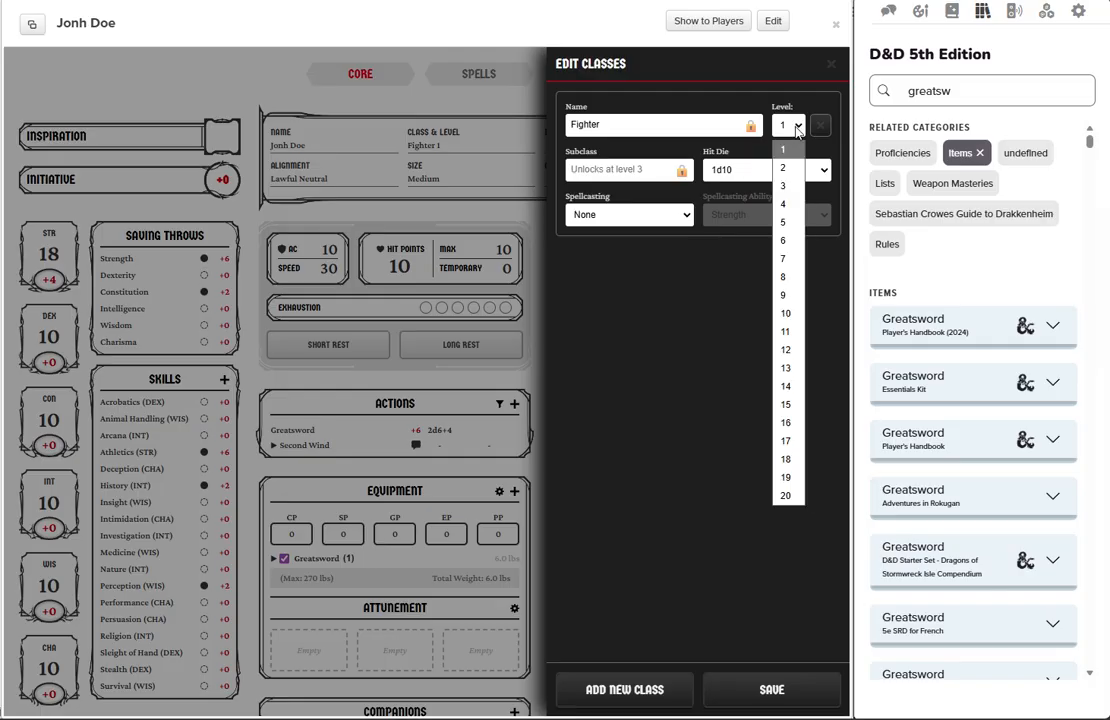
{"action": "left_click", "coordinate": [783, 222]}
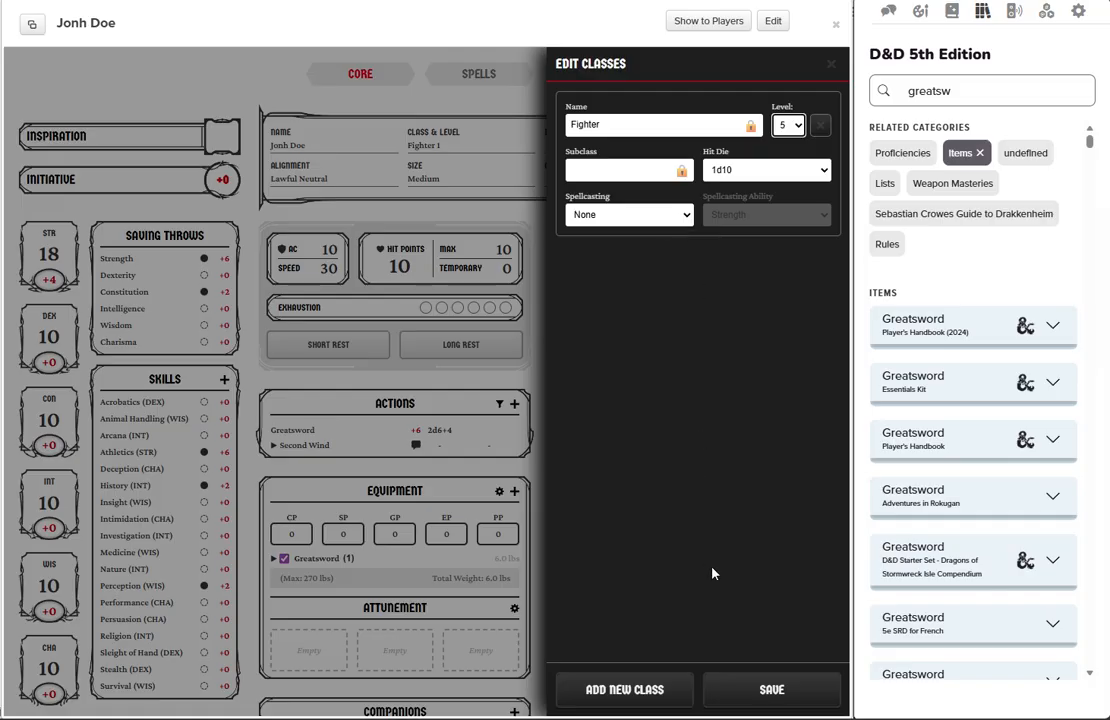
{"action": "left_click", "coordinate": [772, 692]}
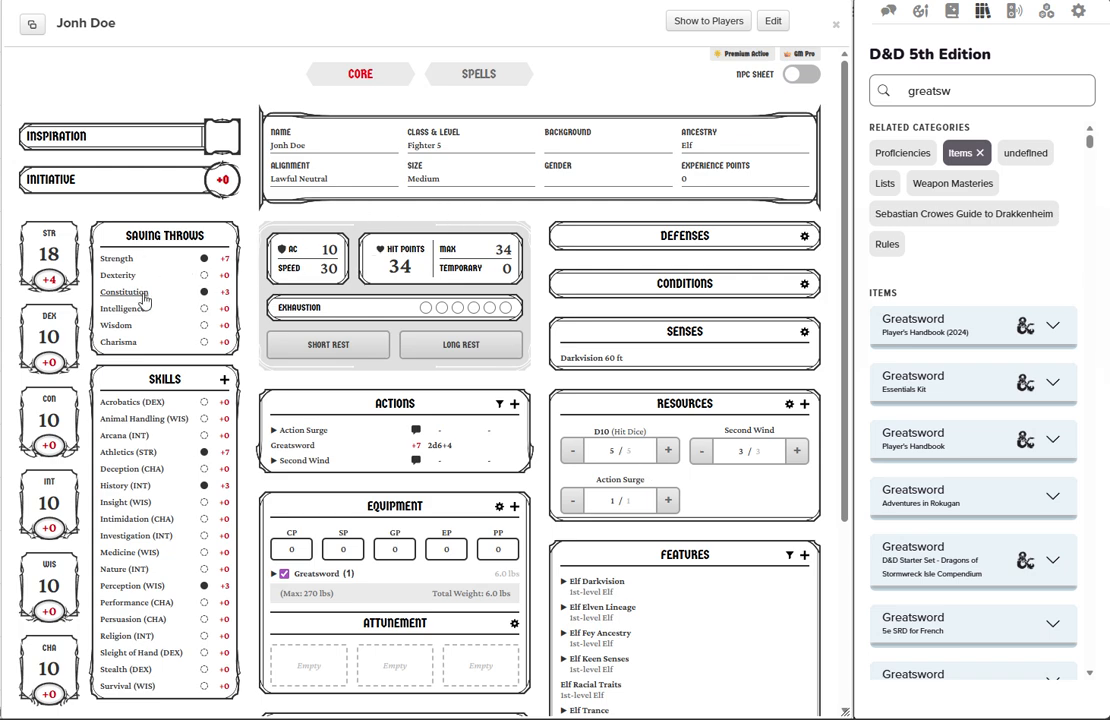
{"action": "scroll", "coordinate": [430, 313], "scroll_direction": "down", "scroll_amount": 1}
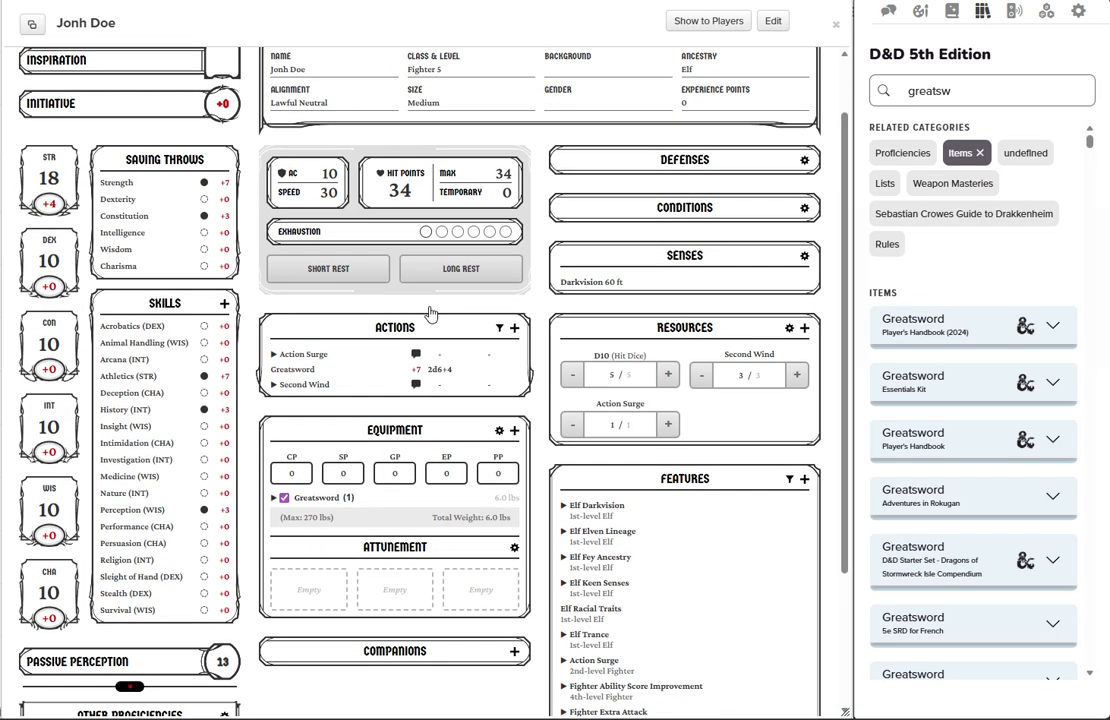
{"action": "scroll", "coordinate": [430, 313], "scroll_direction": "down", "scroll_amount": 2}
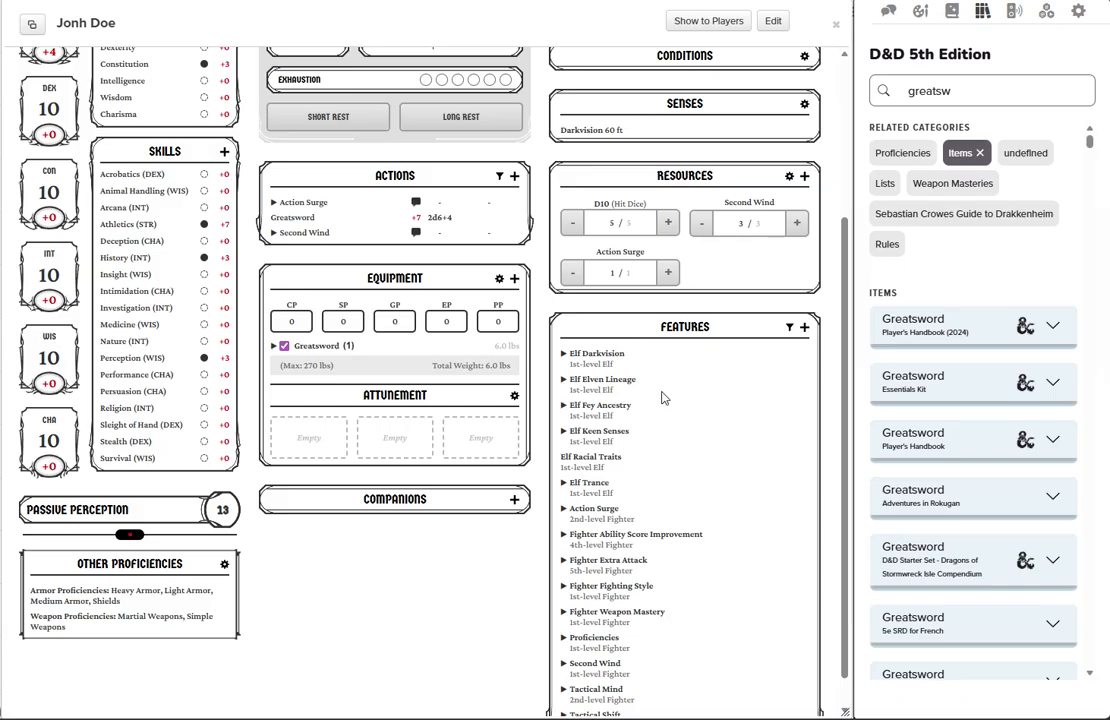
{"action": "scroll", "coordinate": [661, 398], "scroll_direction": "down", "scroll_amount": 1}
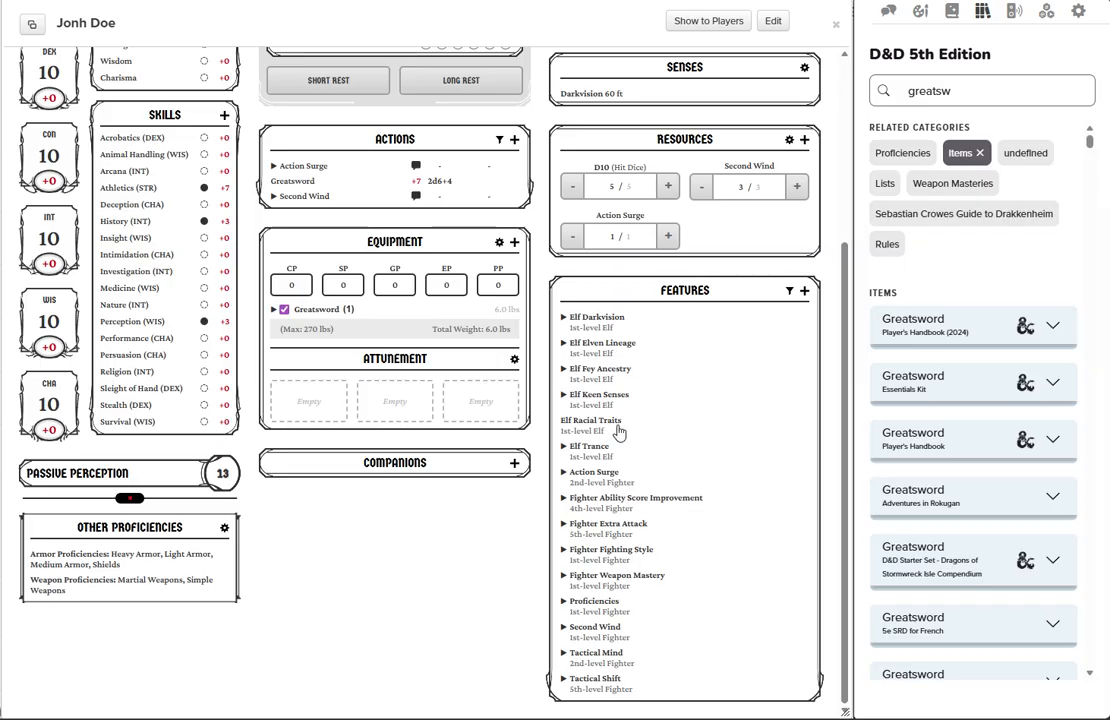
{"action": "scroll", "coordinate": [630, 390], "scroll_direction": "up", "scroll_amount": 3}
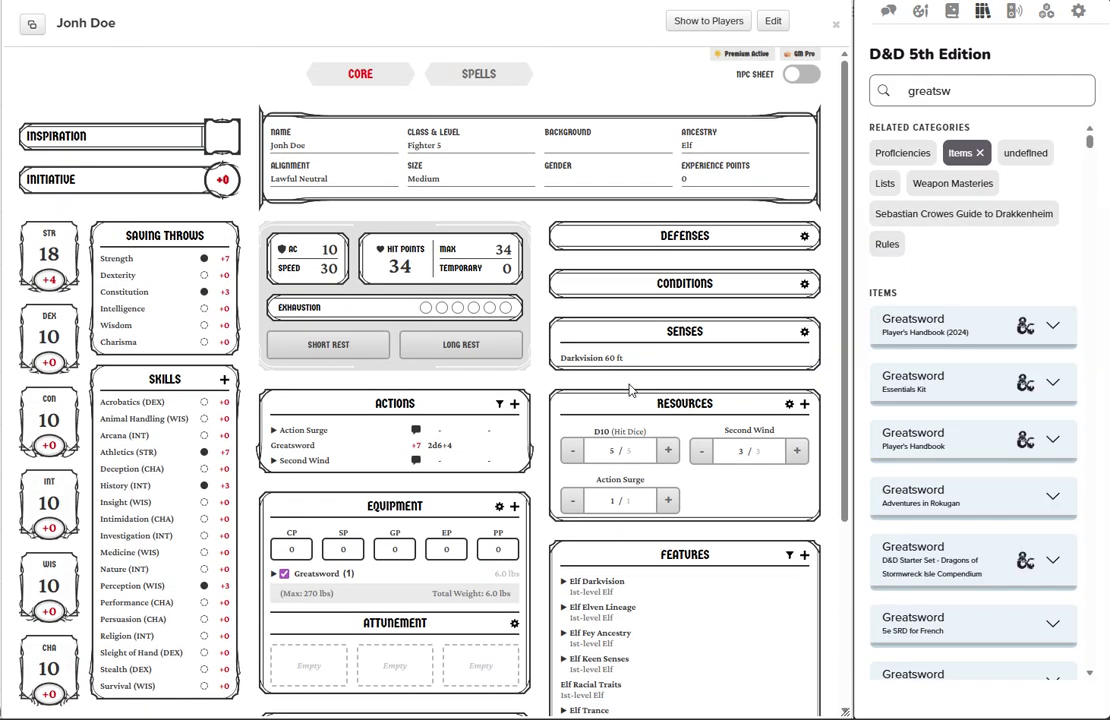